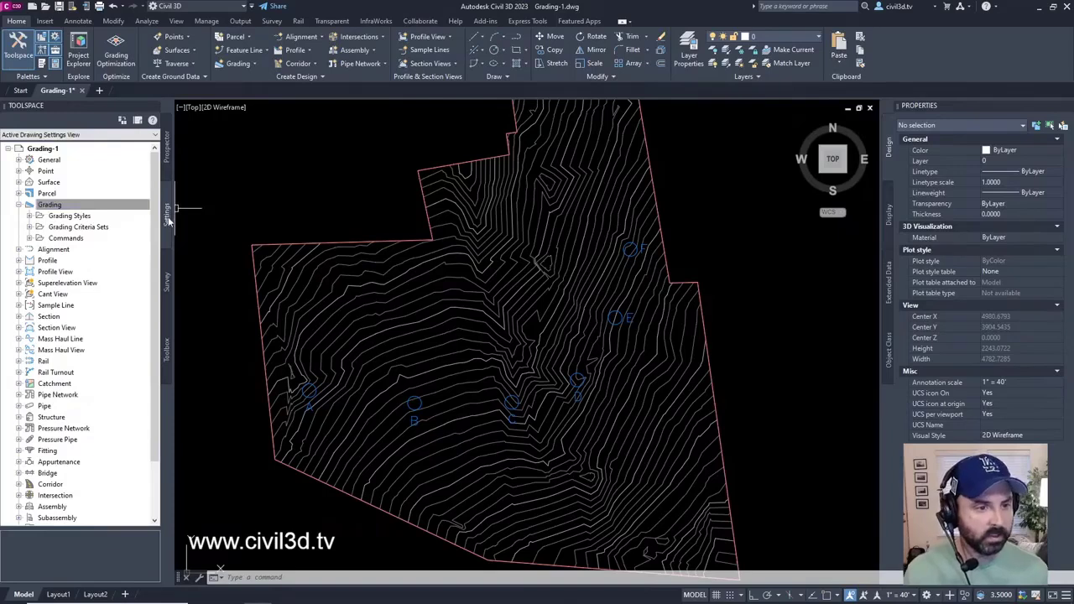
Create a new grading criteria set named "Ditch Critera Set" in the drawing's grading settings.
{"action": "left_click", "coordinate": [126, 205]}
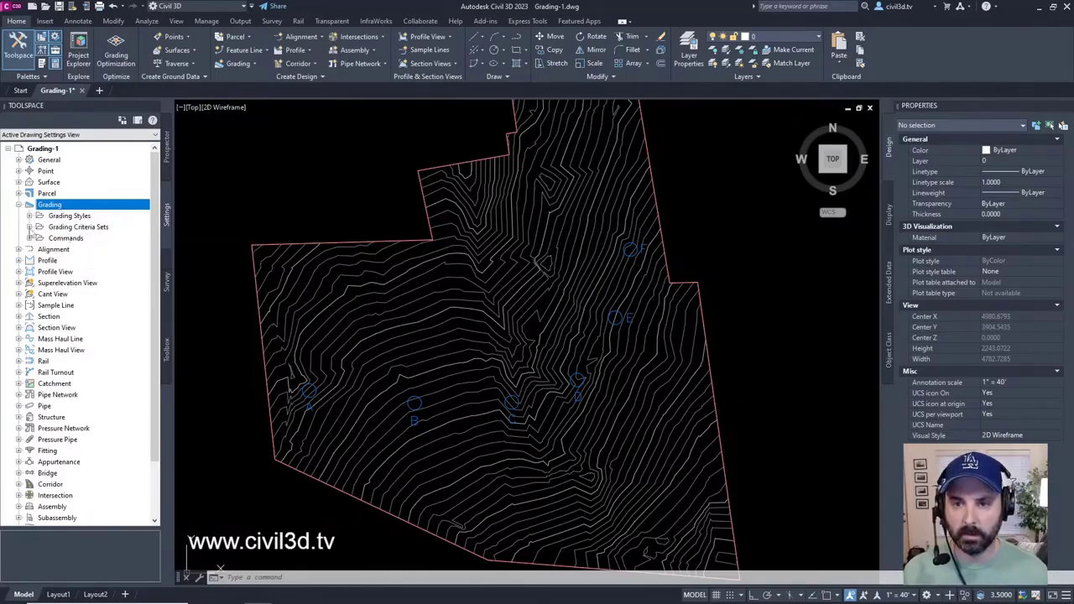
{"action": "left_click", "coordinate": [30, 227]}
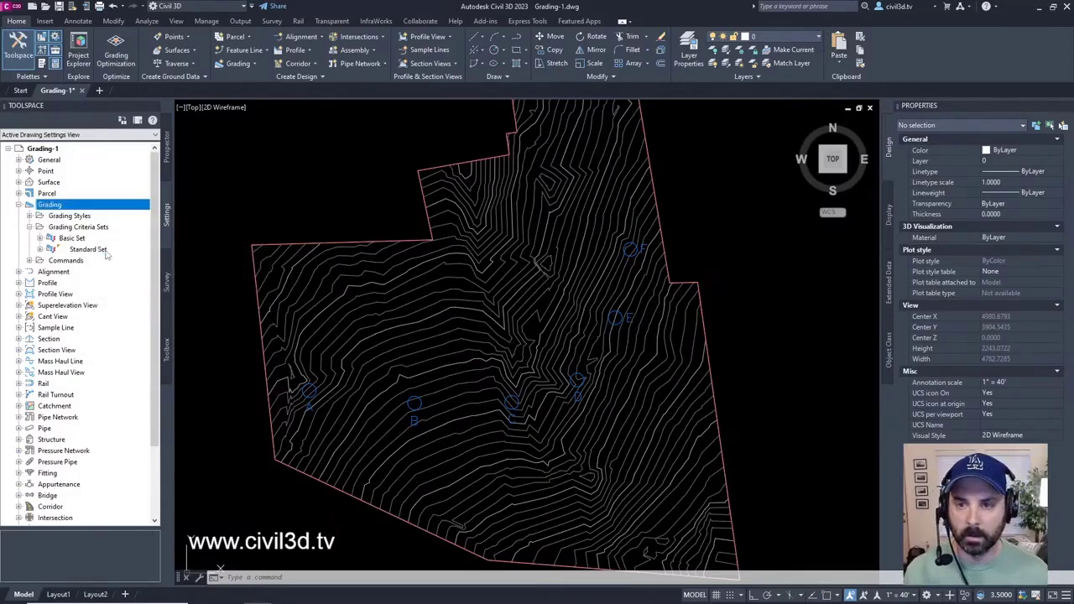
{"action": "left_click", "coordinate": [81, 227]}
{"action": "right_click", "coordinate": [96, 228]}
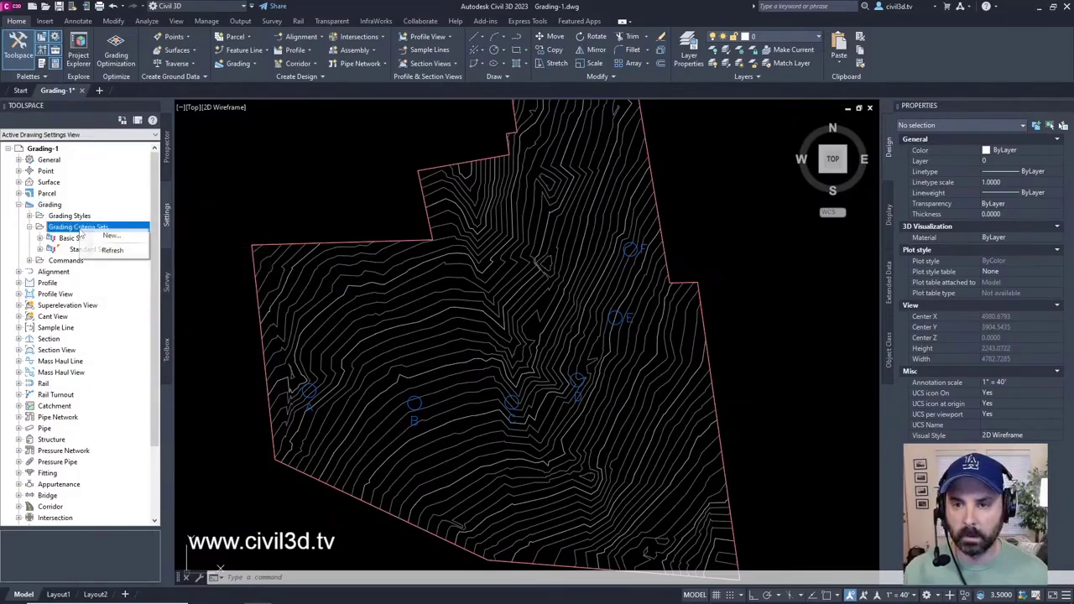
{"action": "left_click", "coordinate": [110, 235]}
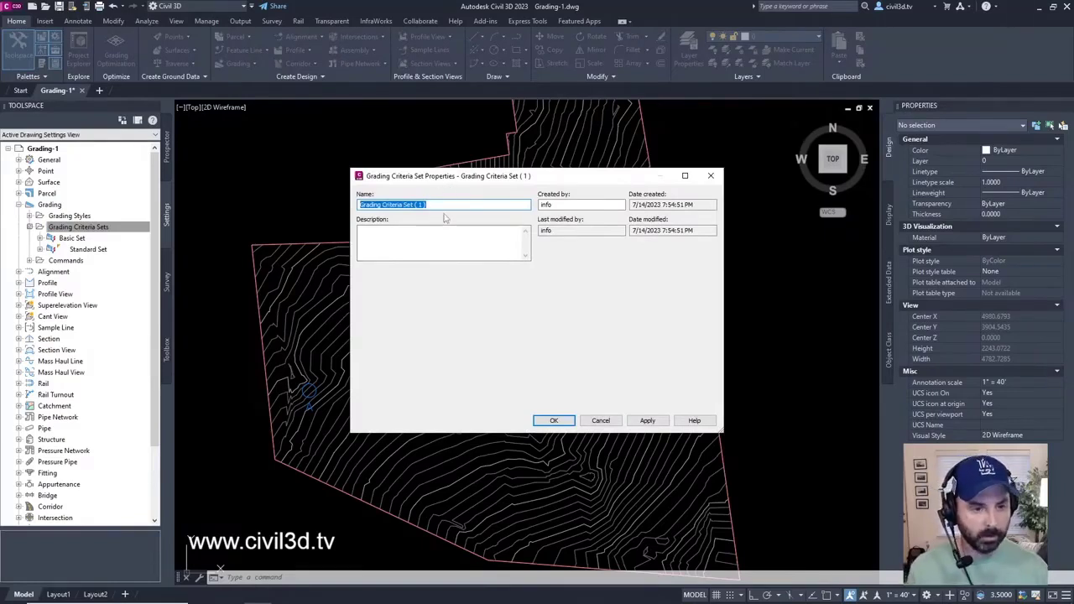
{"action": "type", "text": "Ditch Crite"}
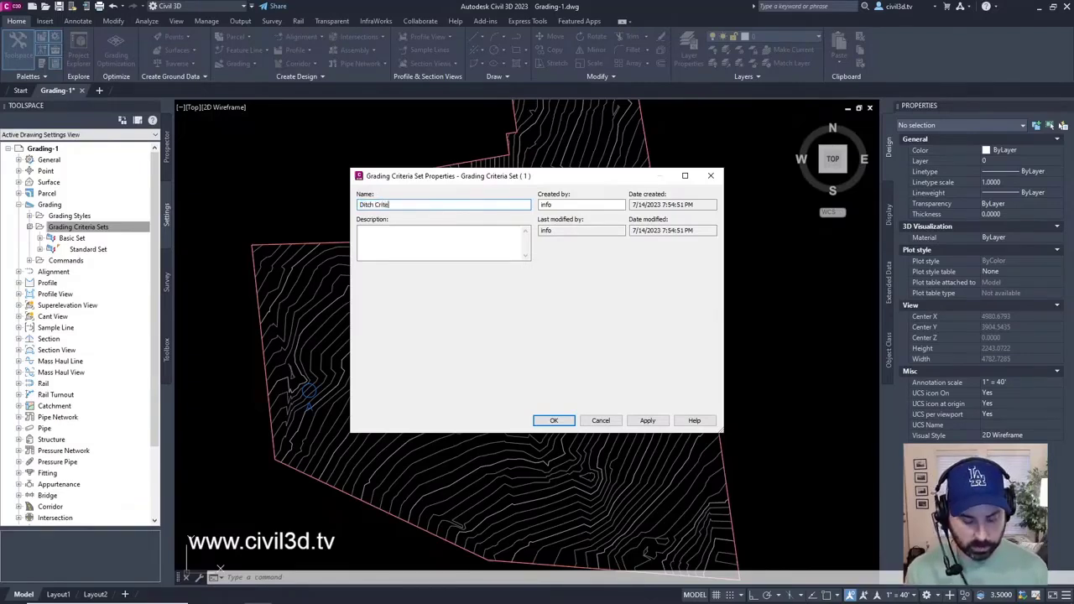
{"action": "type", "text": "ria Set"}
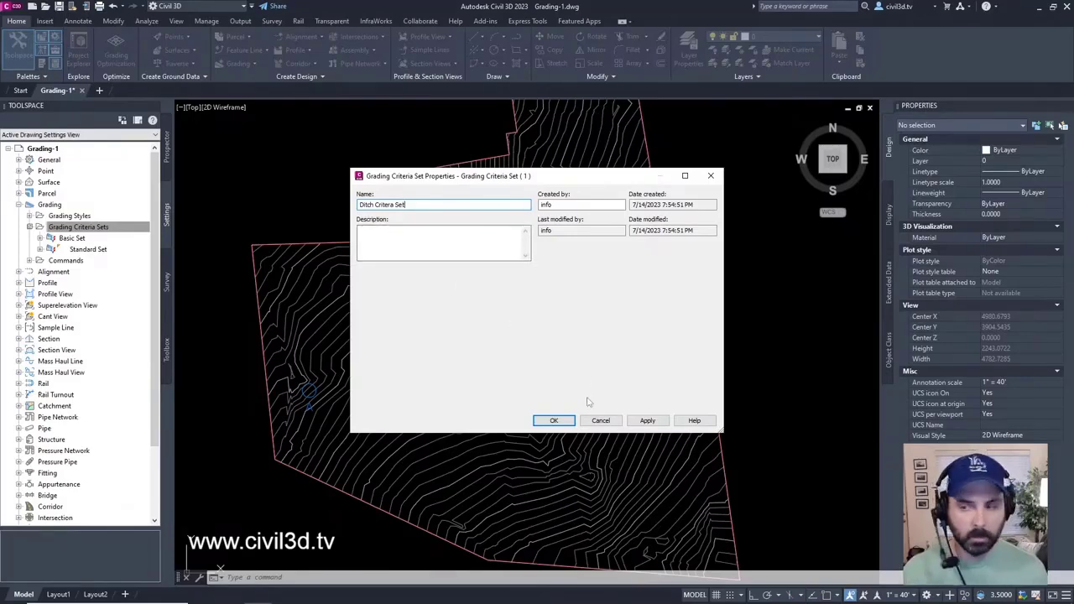
{"action": "left_click", "coordinate": [554, 420]}
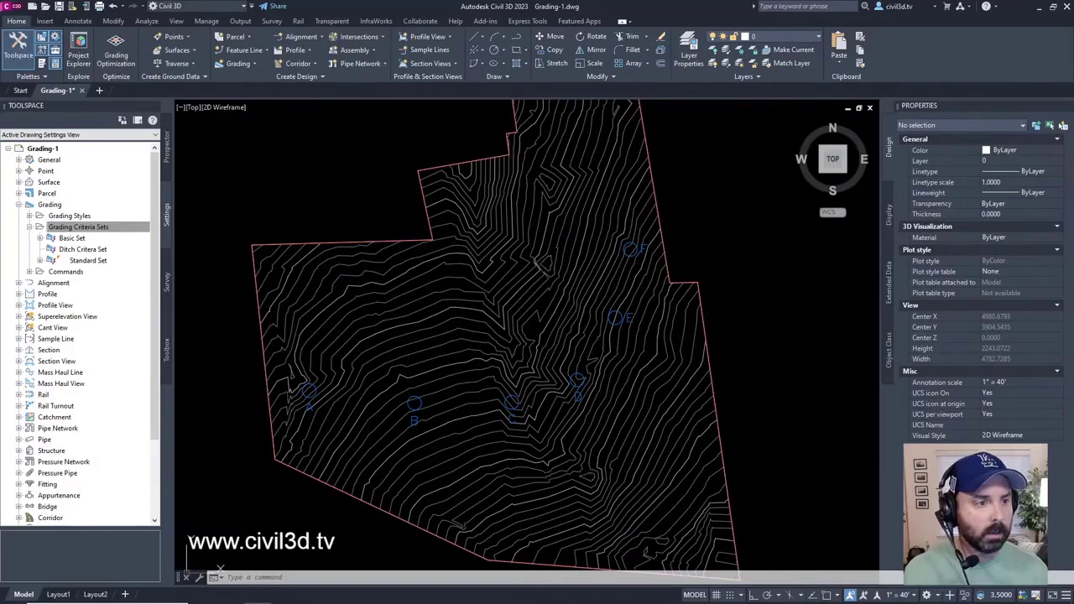
Start a new grading criteria within the Ditch Critera Set and name it "Distance @ -6%".
{"action": "left_click", "coordinate": [90, 250]}
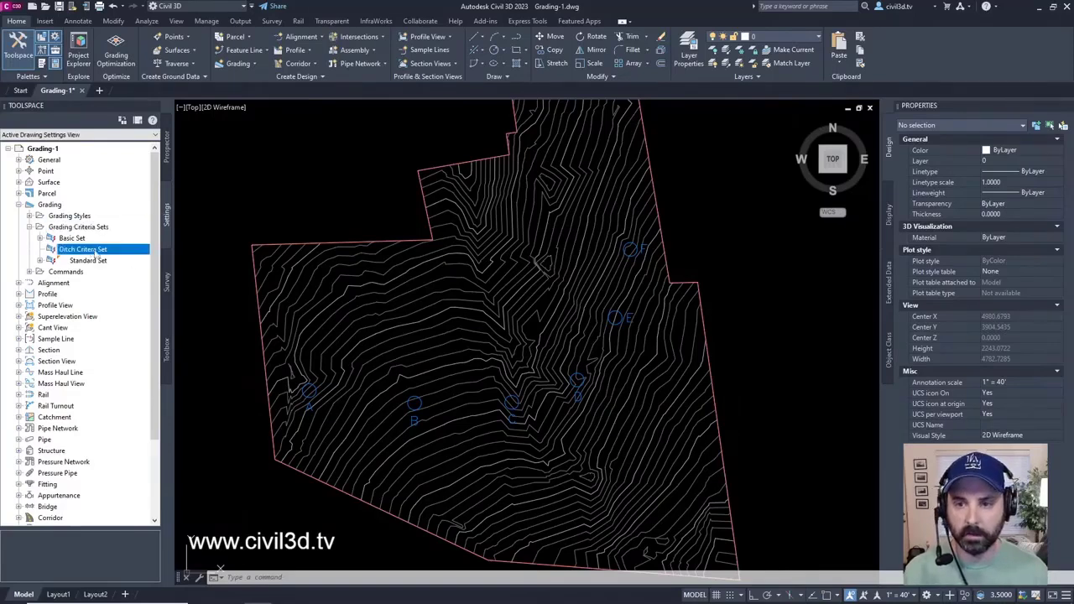
{"action": "right_click", "coordinate": [99, 255]}
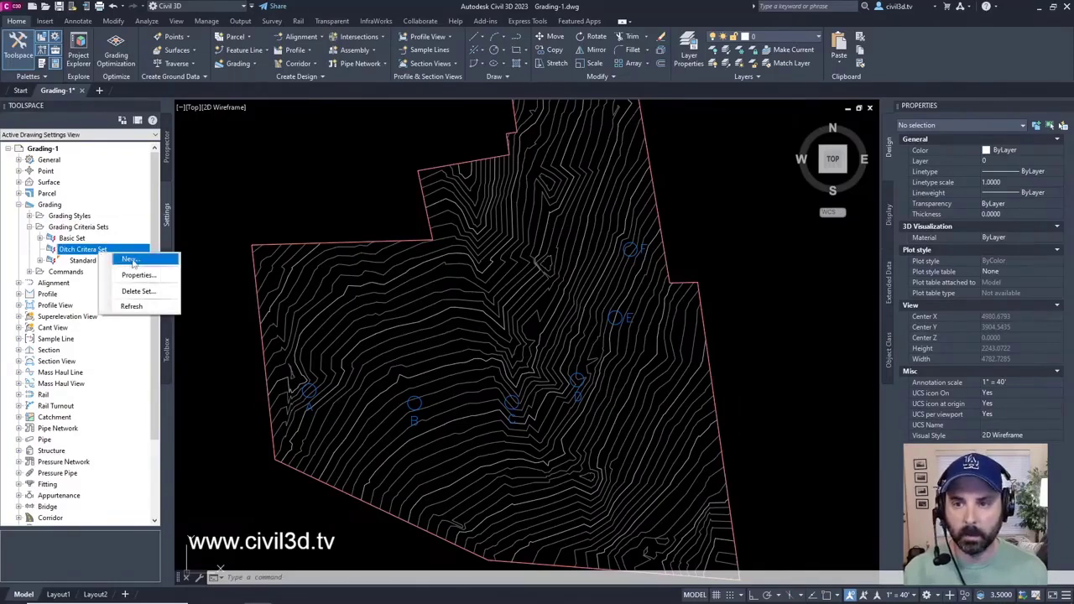
{"action": "left_click", "coordinate": [131, 260]}
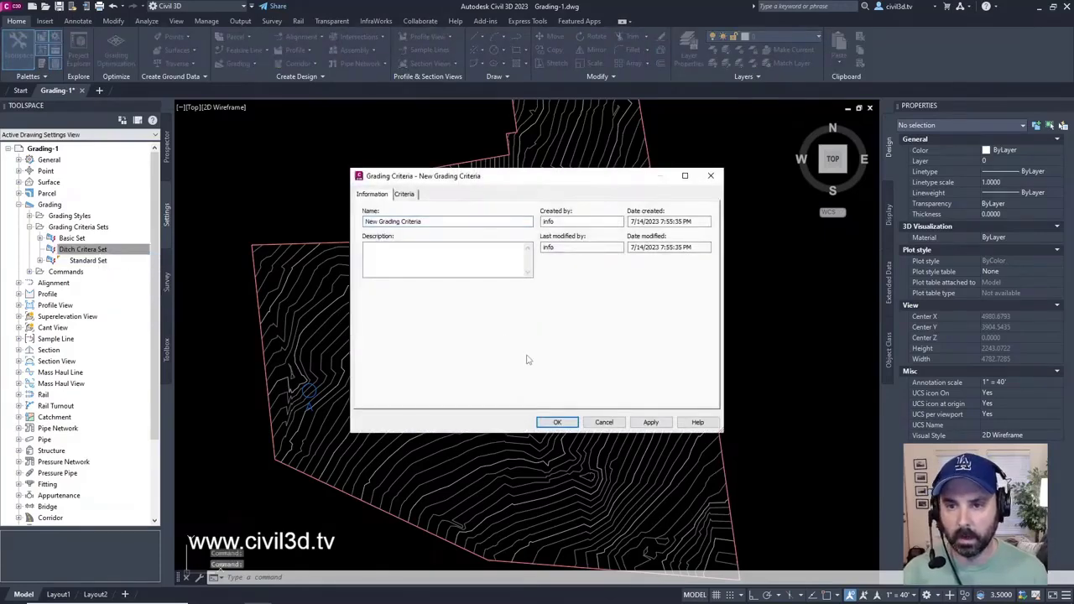
{"action": "left_click", "coordinate": [435, 220]}
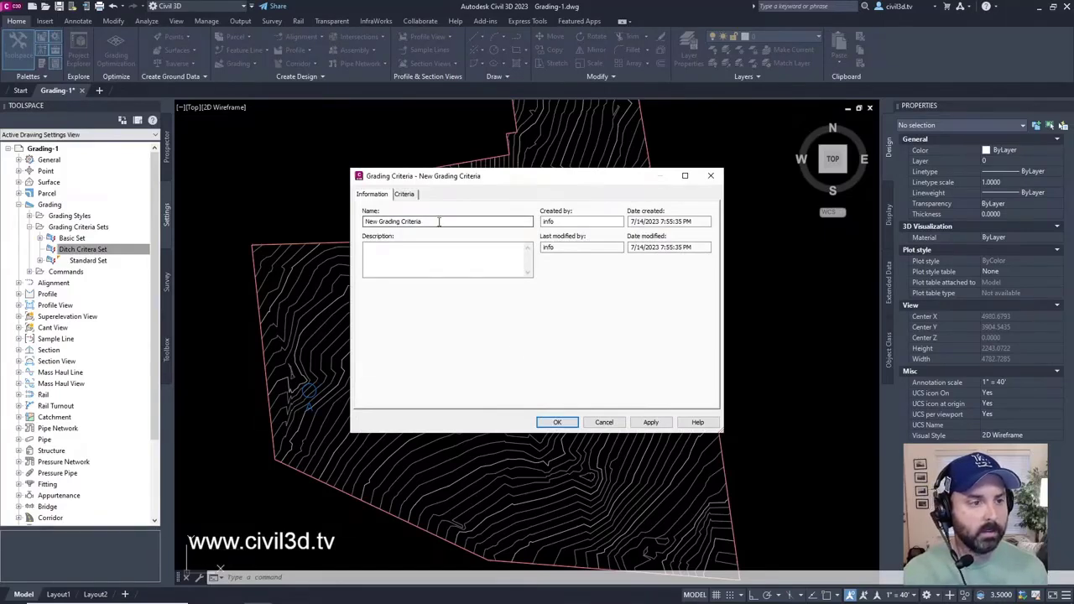
{"action": "left_click_drag", "start_coordinate": [439, 221], "coordinate": [213, 231]}
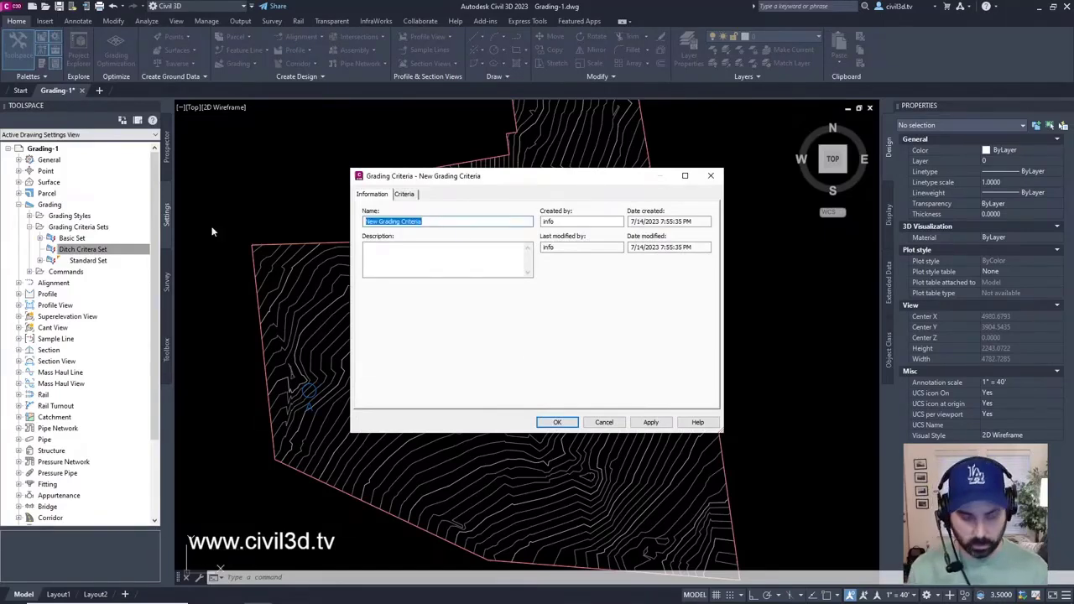
{"action": "type", "text": "Dista"}
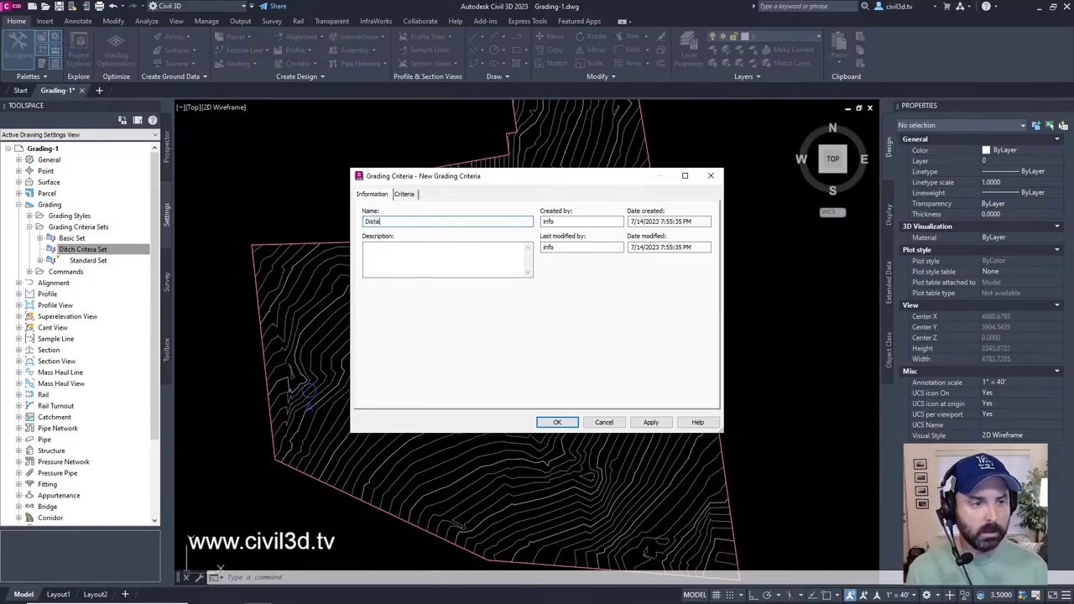
{"action": "type", "text": "nce @ -6"}
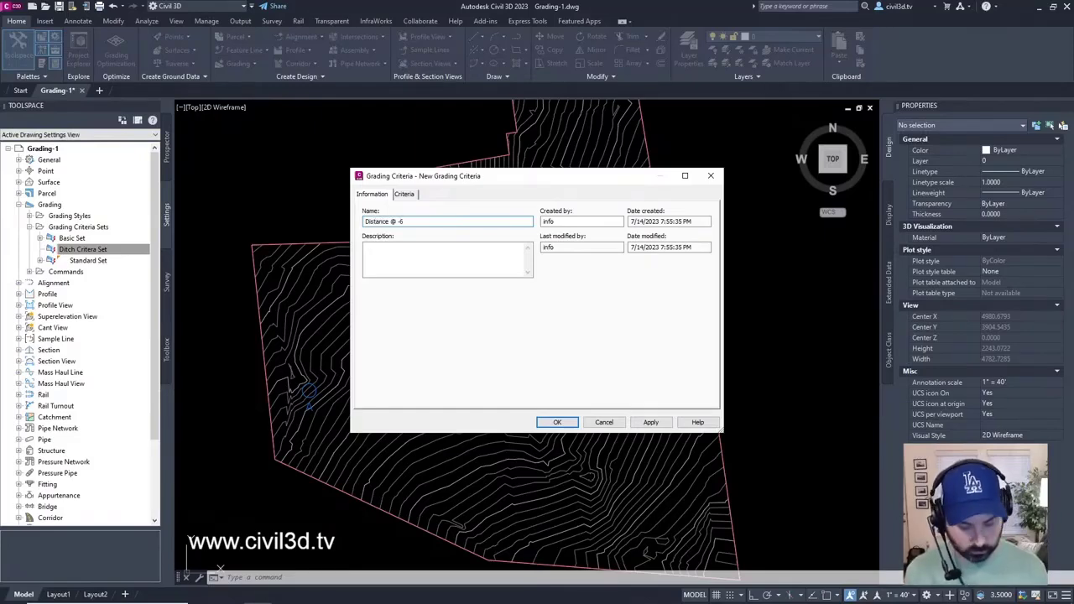
{"action": "type", "text": "%"}
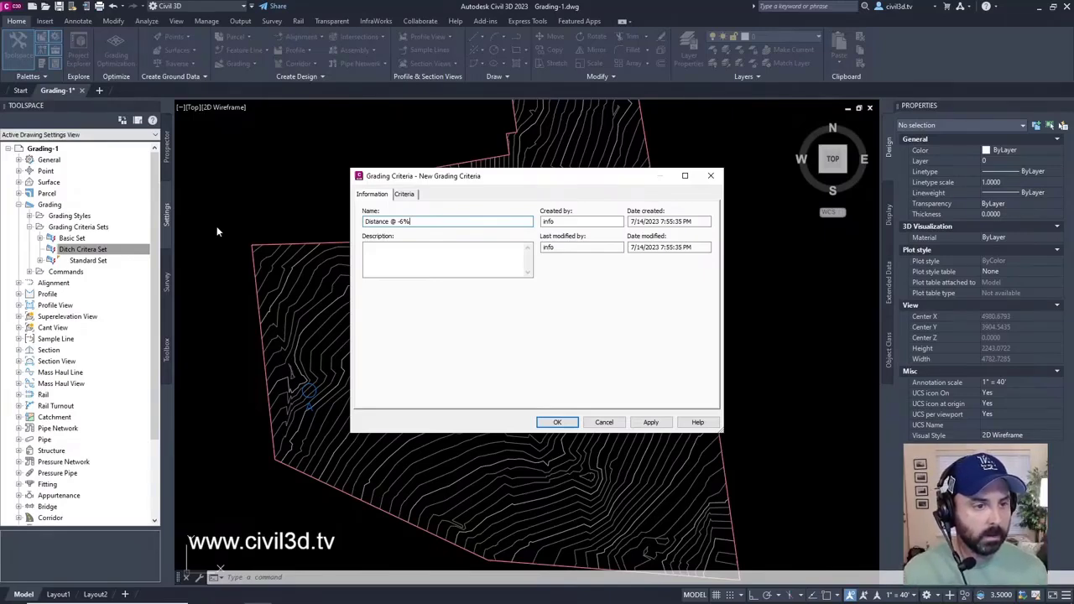
Set the grading distance of the Distance @ -6% criteria to 10 feet.
{"action": "left_click", "coordinate": [408, 195]}
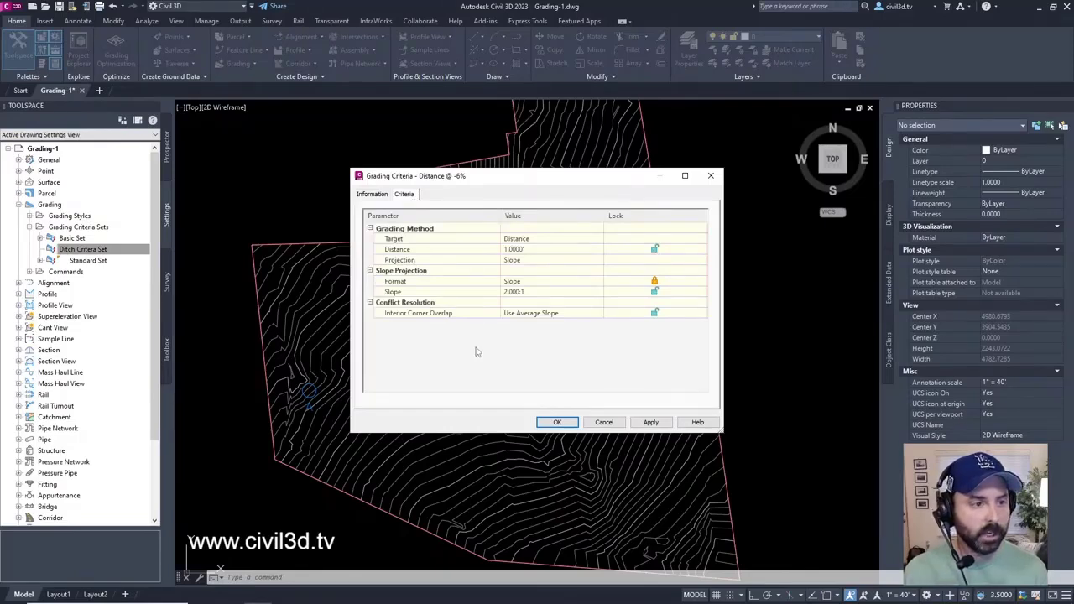
{"action": "left_click", "coordinate": [535, 248]}
{"action": "type", "text": "10"}
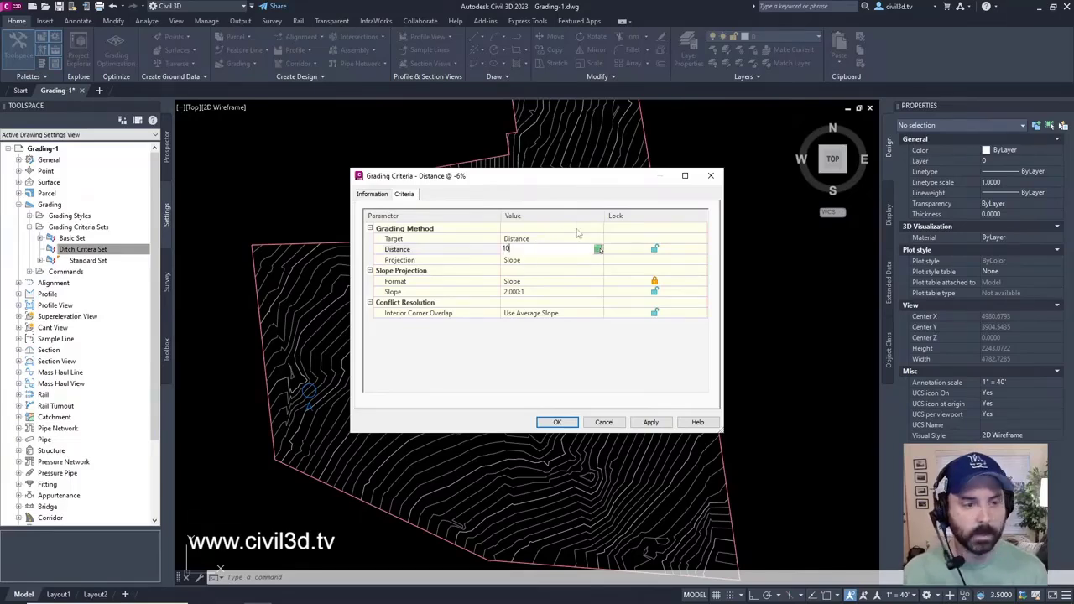
{"action": "key", "text": "Return"}
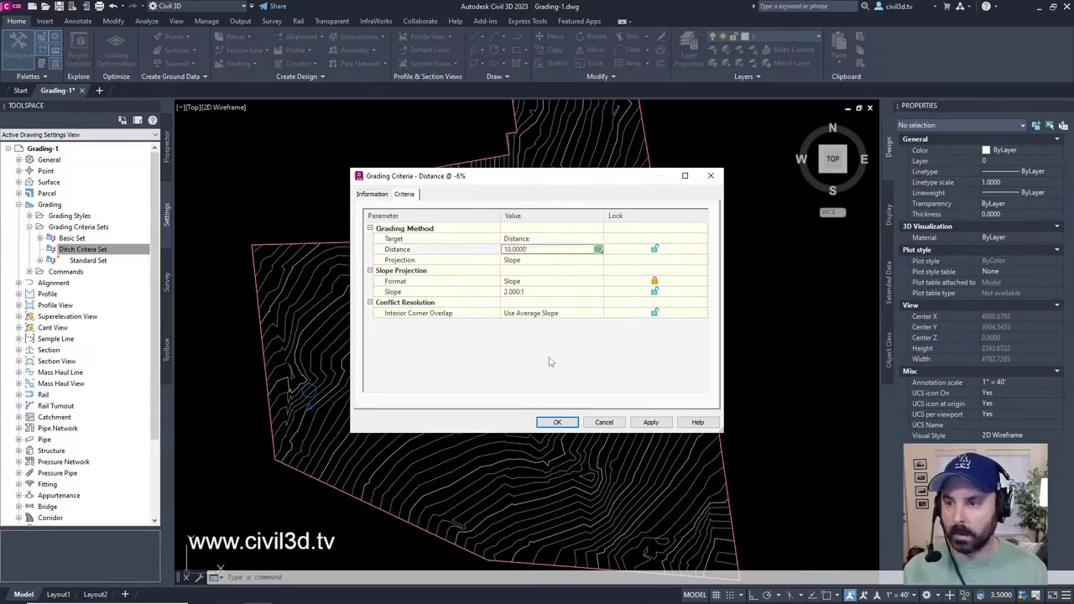
Set the slope projection format to Grade with a value of -6%, lock the grade value, and save the criteria.
{"action": "left_click", "coordinate": [532, 283]}
{"action": "left_click", "coordinate": [531, 285]}
{"action": "left_click", "coordinate": [520, 303]}
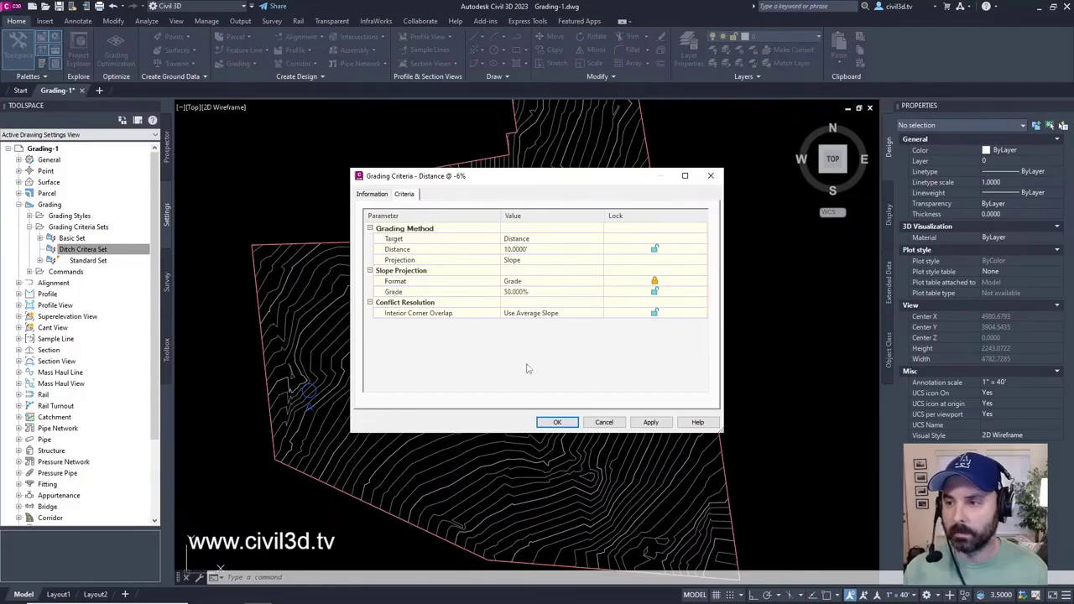
{"action": "left_click", "coordinate": [528, 292]}
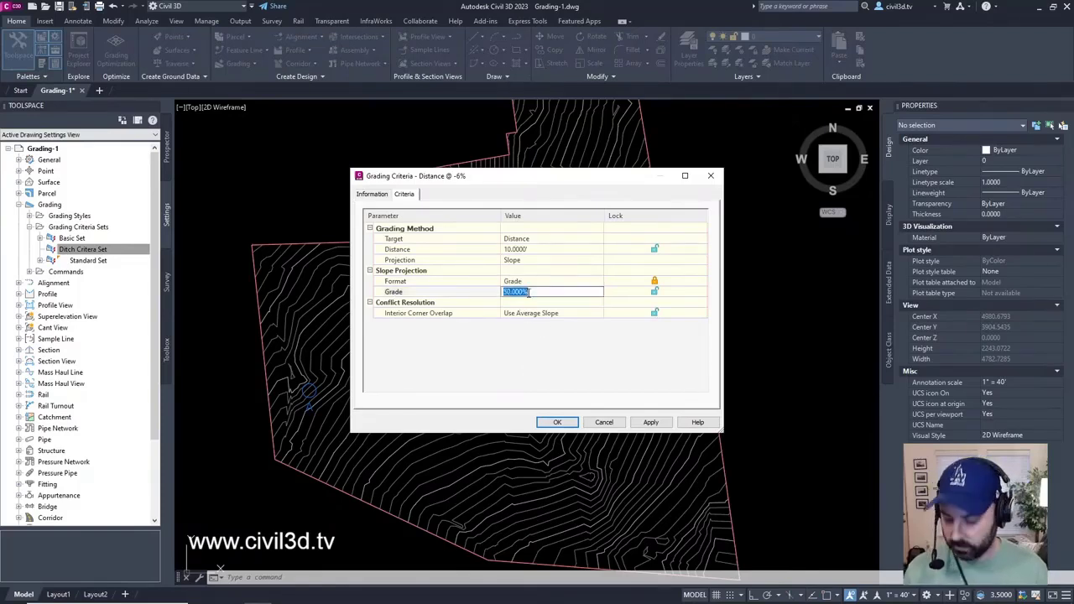
{"action": "type", "text": "-6"}
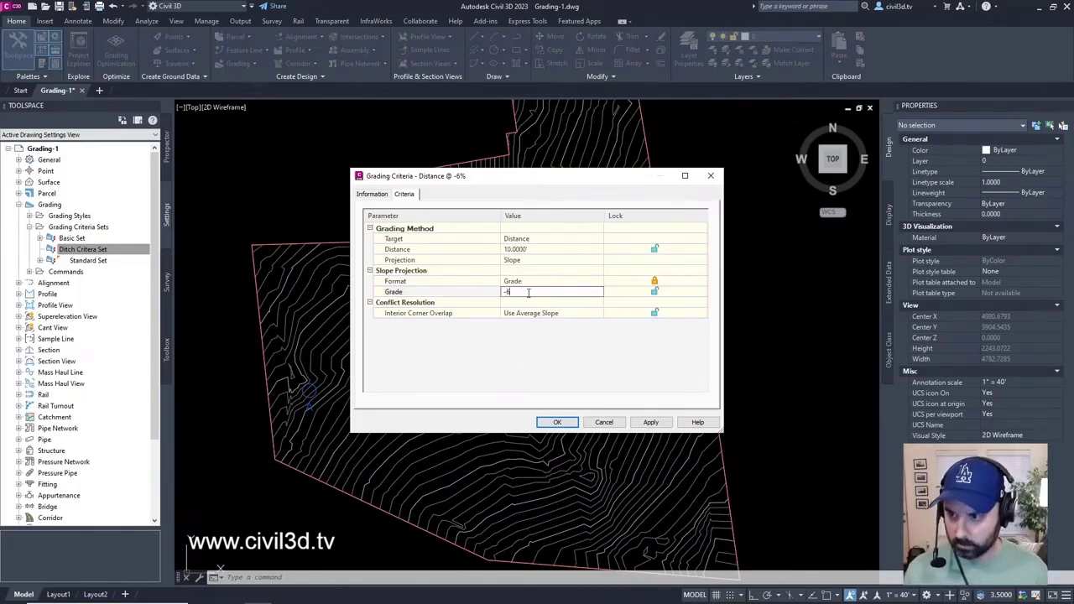
{"action": "left_click", "coordinate": [435, 356]}
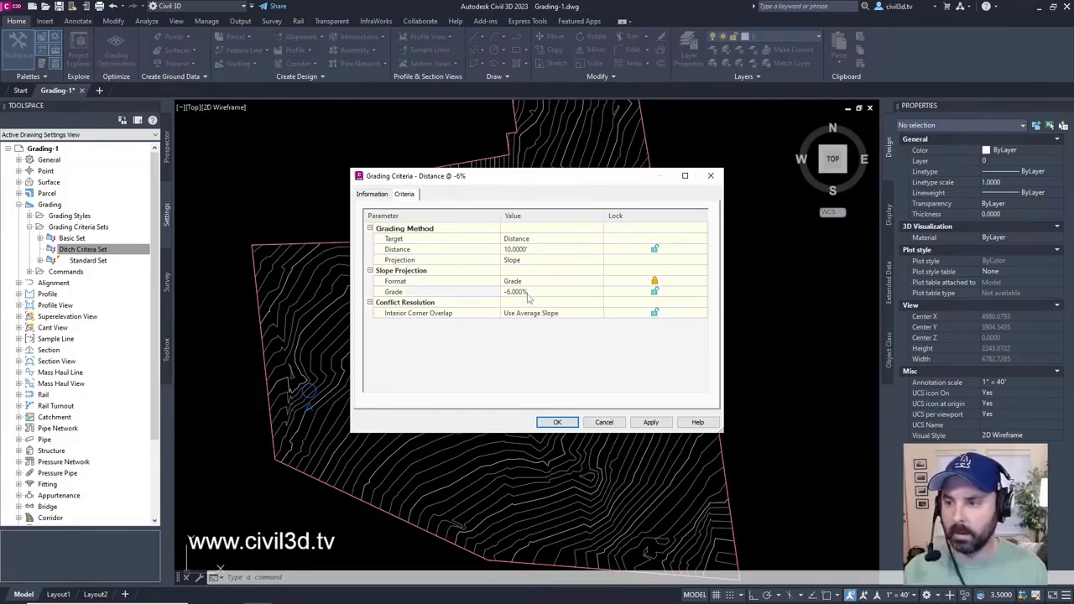
{"action": "left_click", "coordinate": [655, 292]}
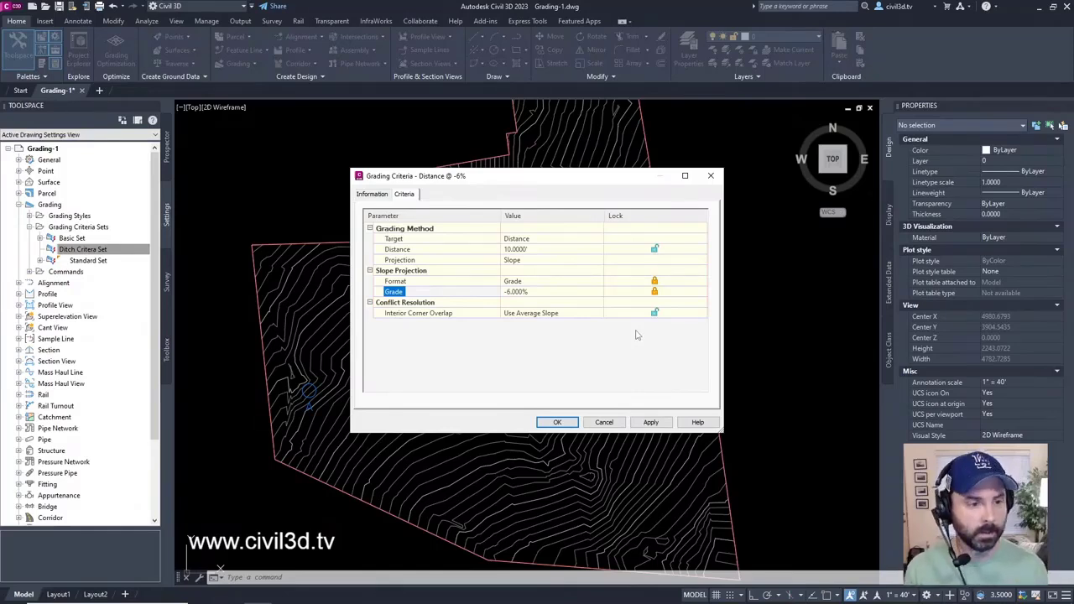
{"action": "left_click", "coordinate": [557, 422]}
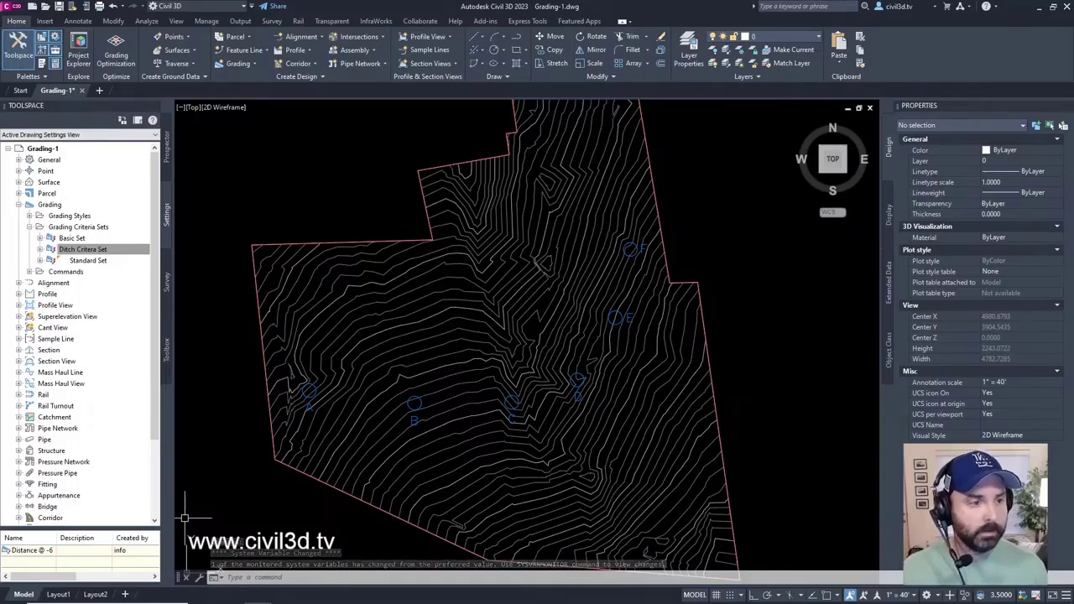
Start another grading criteria within the Ditch Critera Set and name it "Surface @ 4-1 Slope".
{"action": "left_click", "coordinate": [88, 260]}
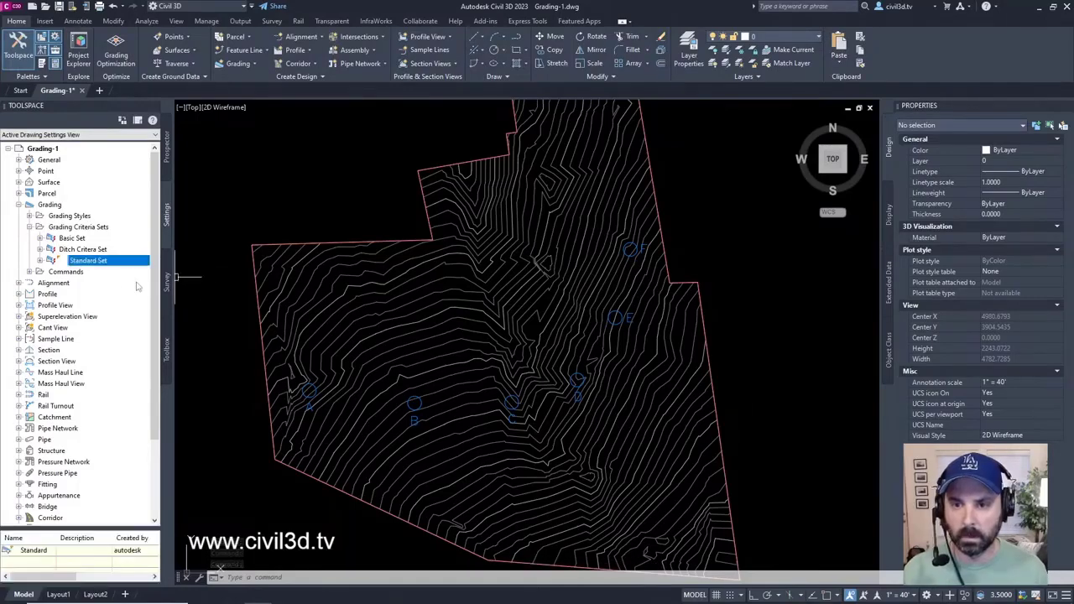
{"action": "left_click", "coordinate": [74, 249]}
{"action": "left_click", "coordinate": [39, 249]}
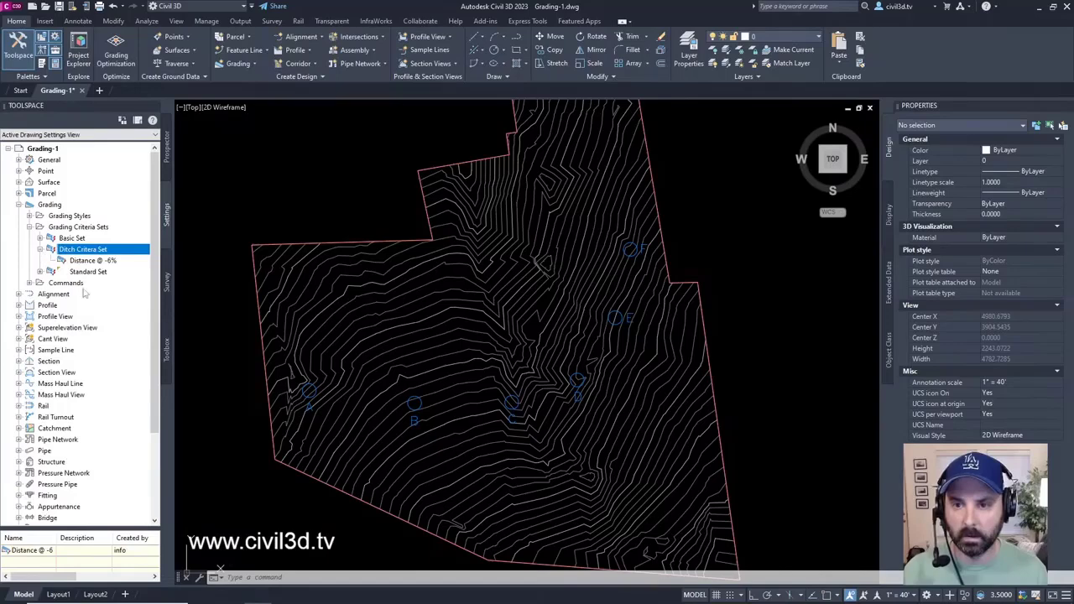
{"action": "right_click", "coordinate": [99, 251]}
{"action": "left_click", "coordinate": [144, 267]}
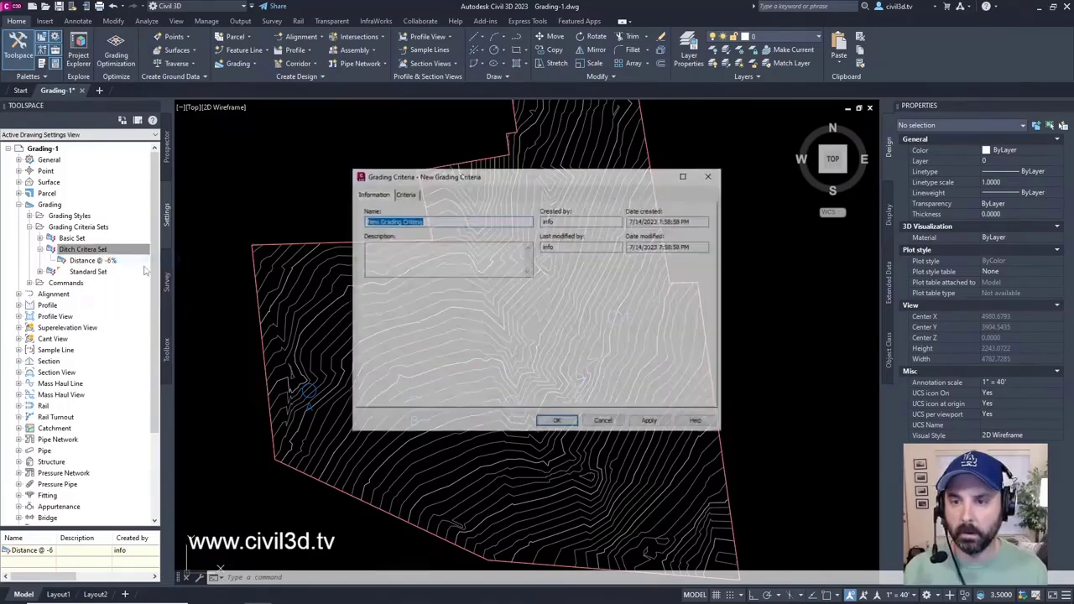
{"action": "left_click", "coordinate": [443, 222]}
{"action": "left_click_drag", "start_coordinate": [443, 221], "coordinate": [361, 222]}
{"action": "type", "text": "S"}
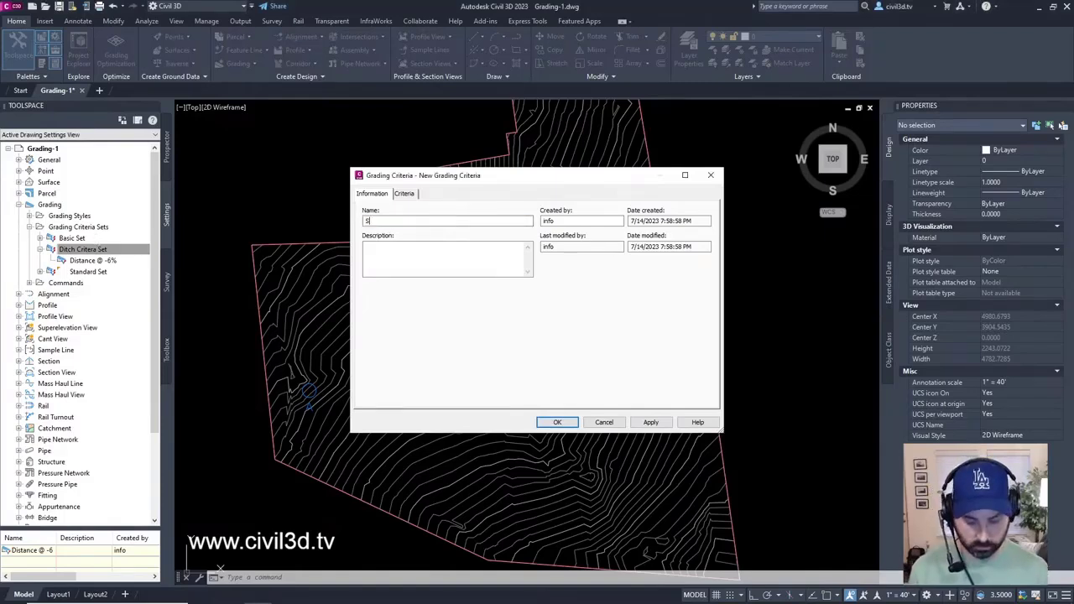
{"action": "type", "text": "urface"}
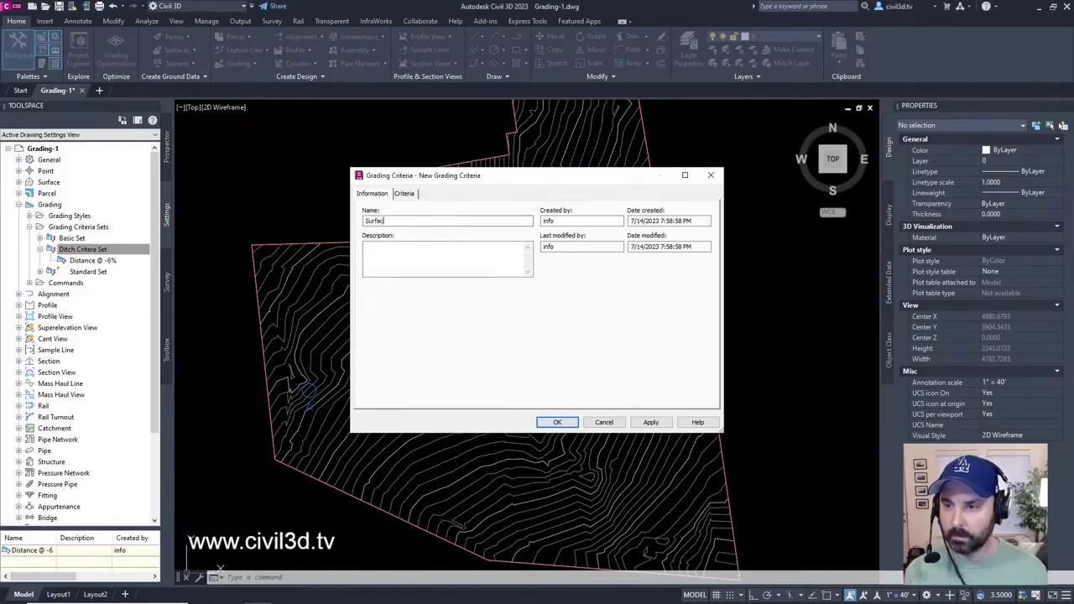
{"action": "type", "text": " @"}
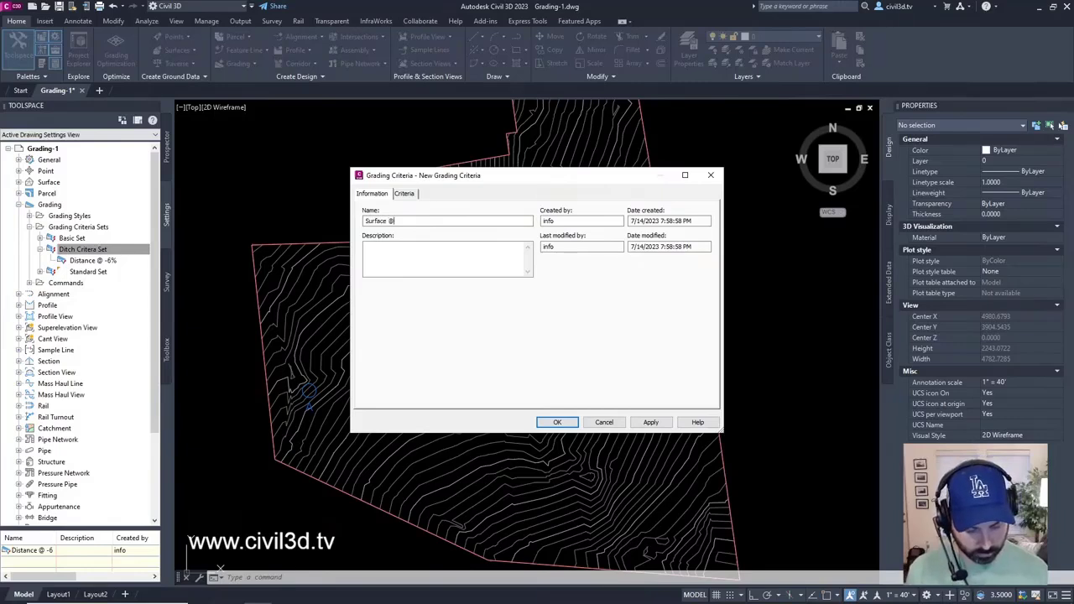
{"action": "type", "text": " 4-1Slope"}
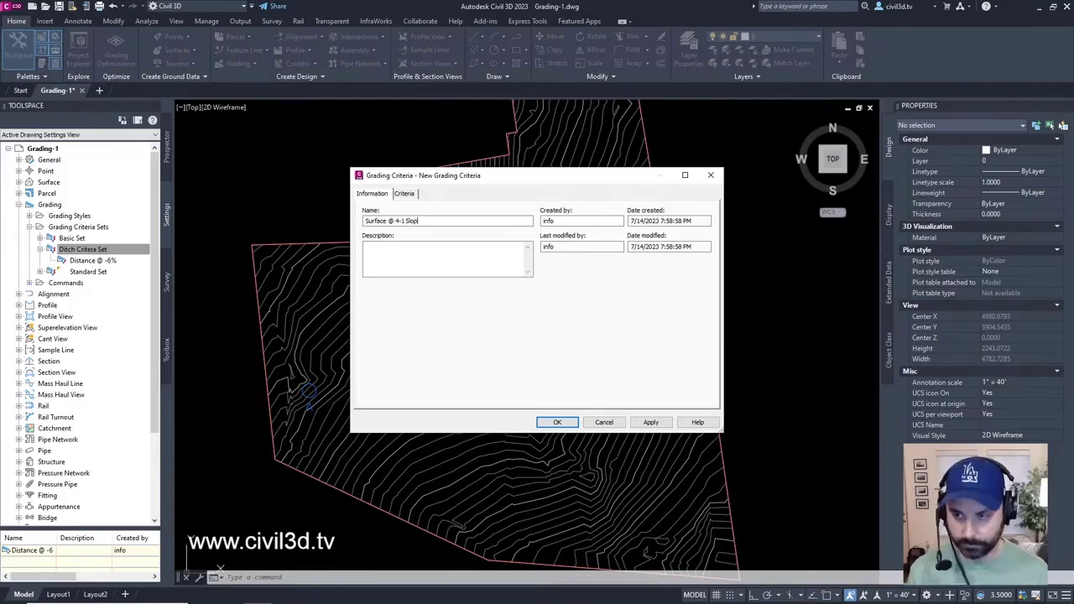
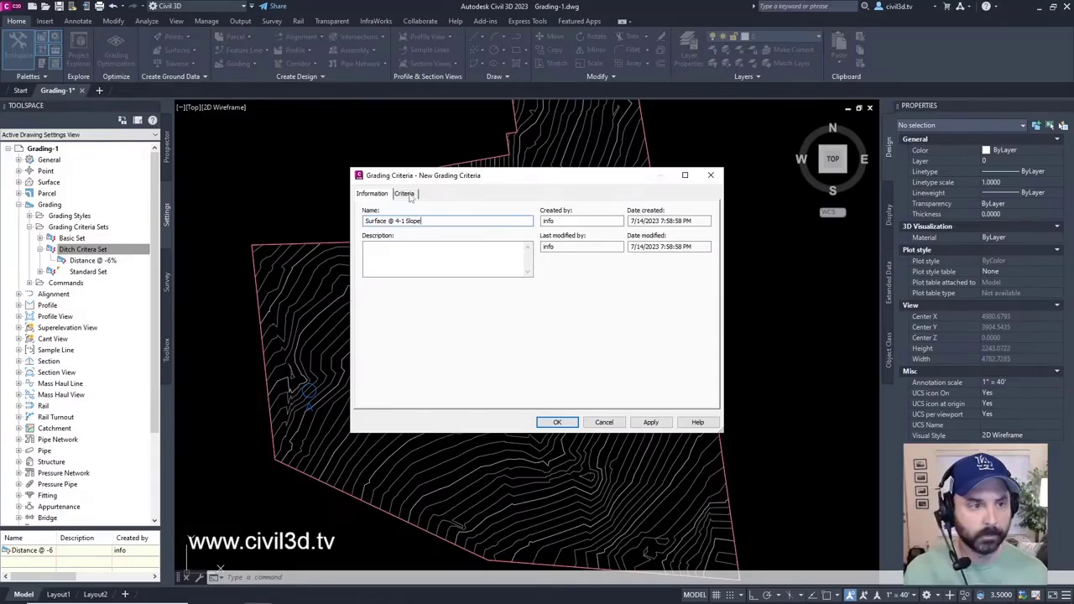
Set the grading method target of the Surface @ 4-1 Slope criteria to Surface.
{"action": "left_click", "coordinate": [407, 194]}
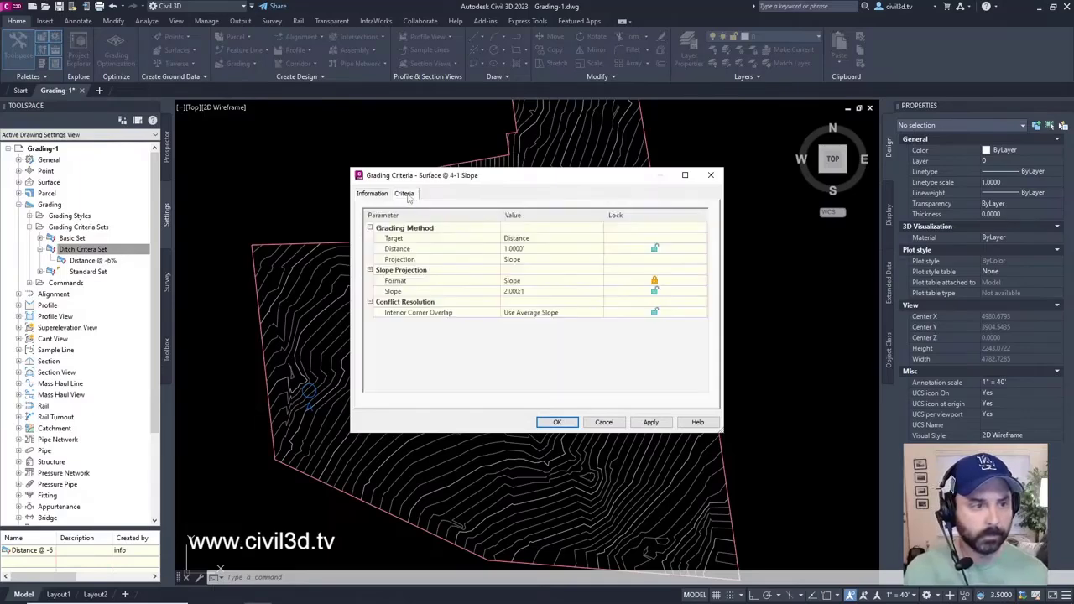
{"action": "left_click", "coordinate": [533, 242]}
{"action": "left_click", "coordinate": [541, 243]}
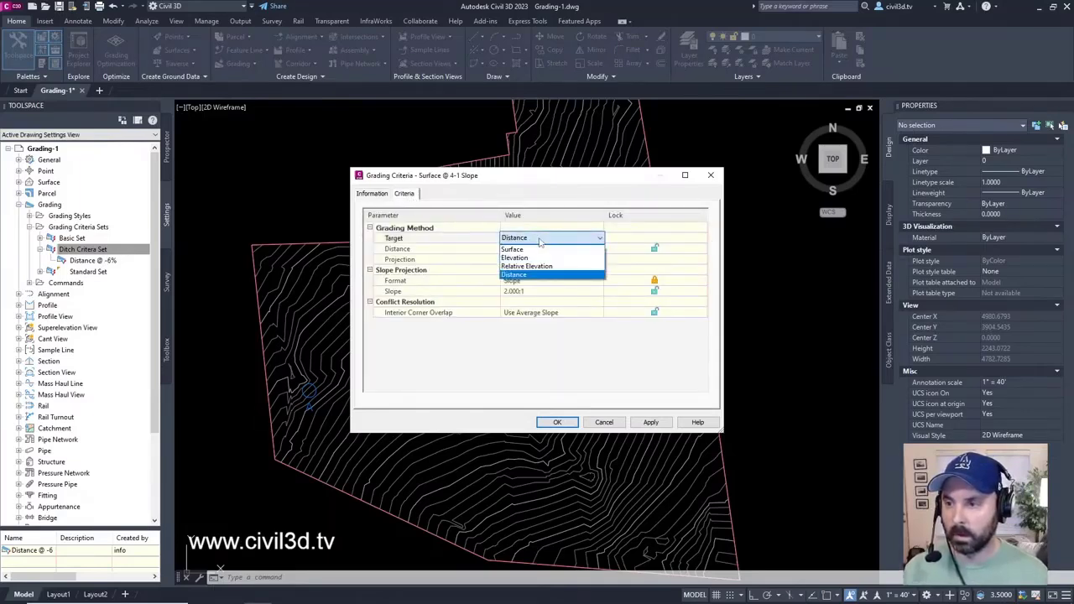
{"action": "left_click", "coordinate": [526, 250]}
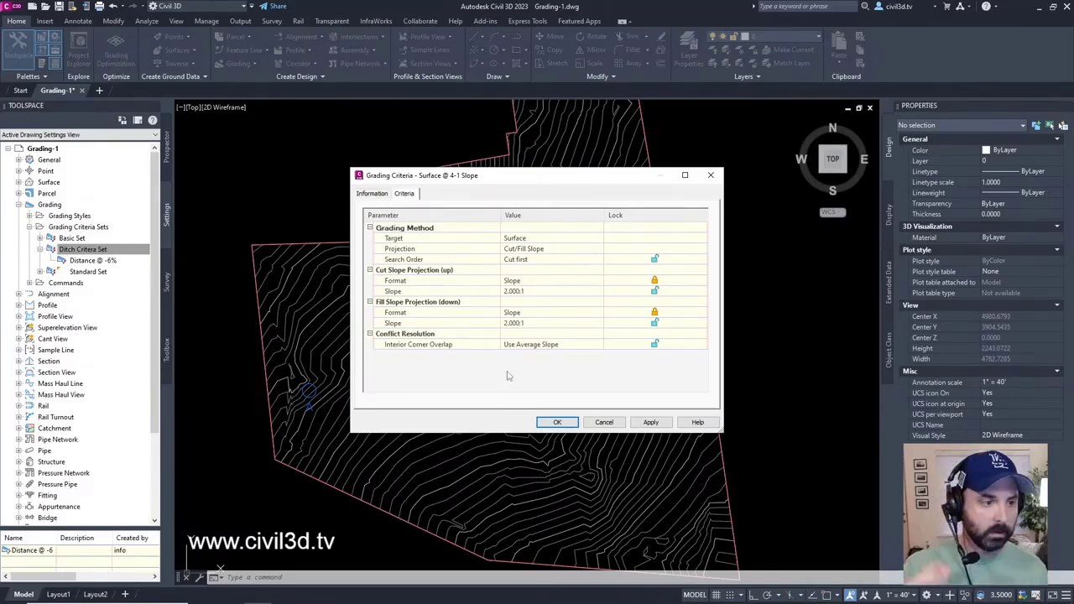
Set the cut and fill slope projections of the Surface @ 4-1 Slope criteria to 4:1 and save the criteria.
{"action": "left_click", "coordinate": [530, 291]}
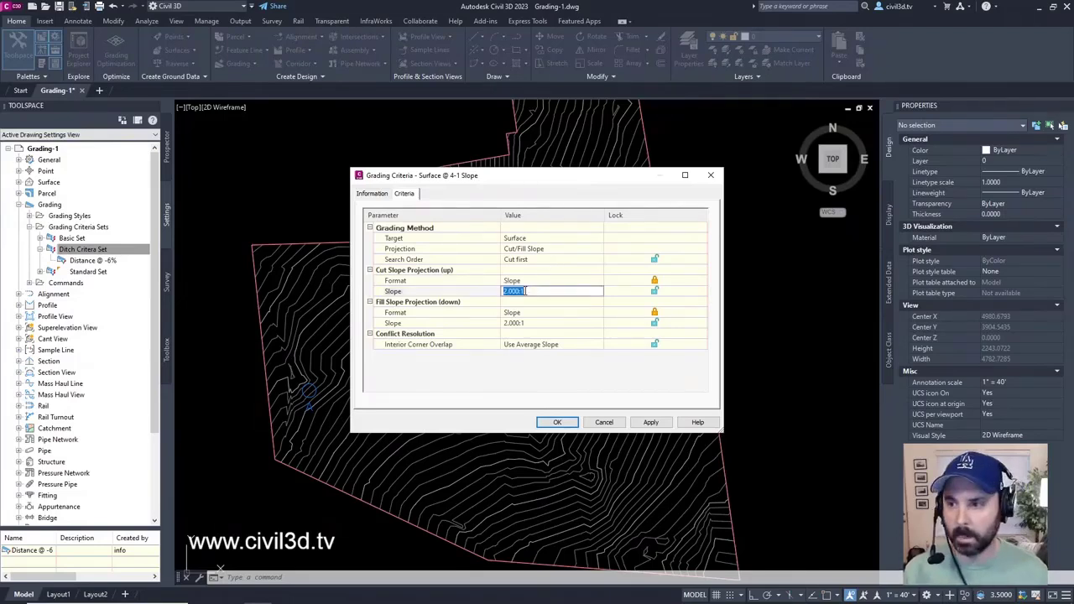
{"action": "type", "text": "4"}
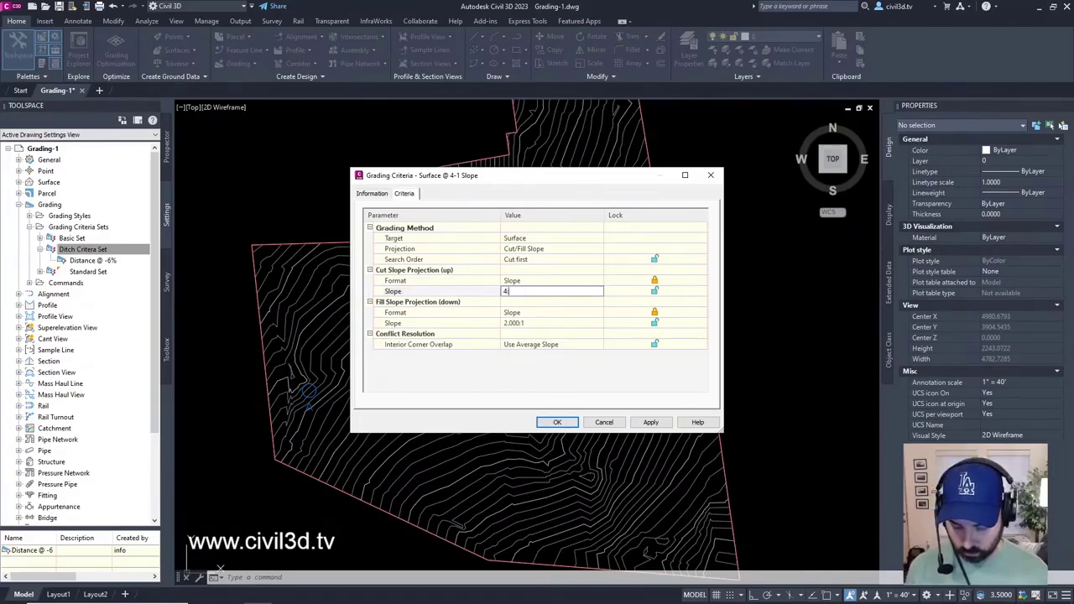
{"action": "key", "text": "Return"}
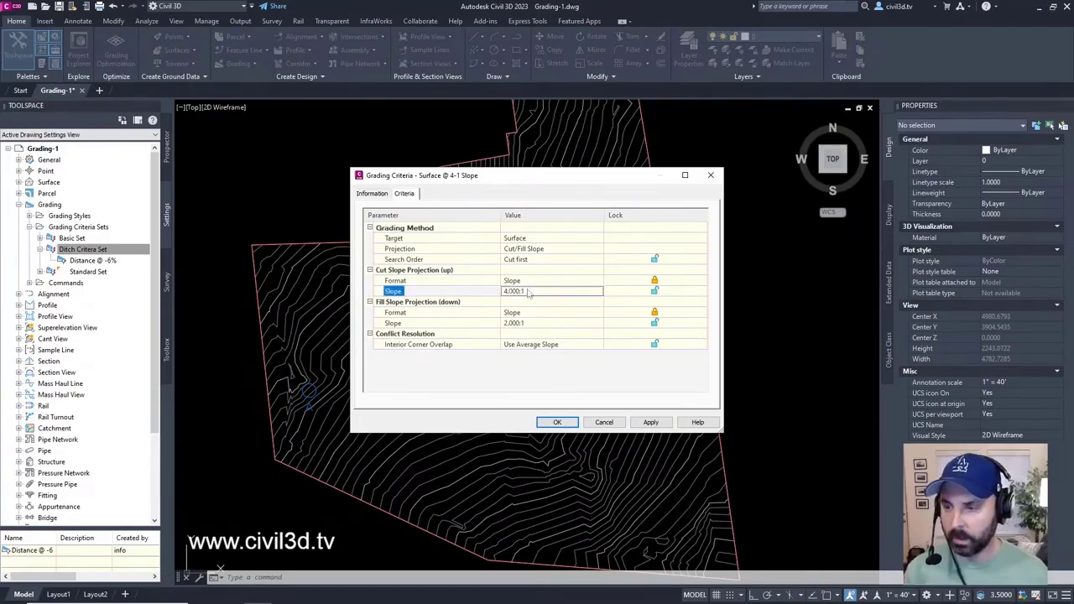
{"action": "left_click", "coordinate": [531, 323]}
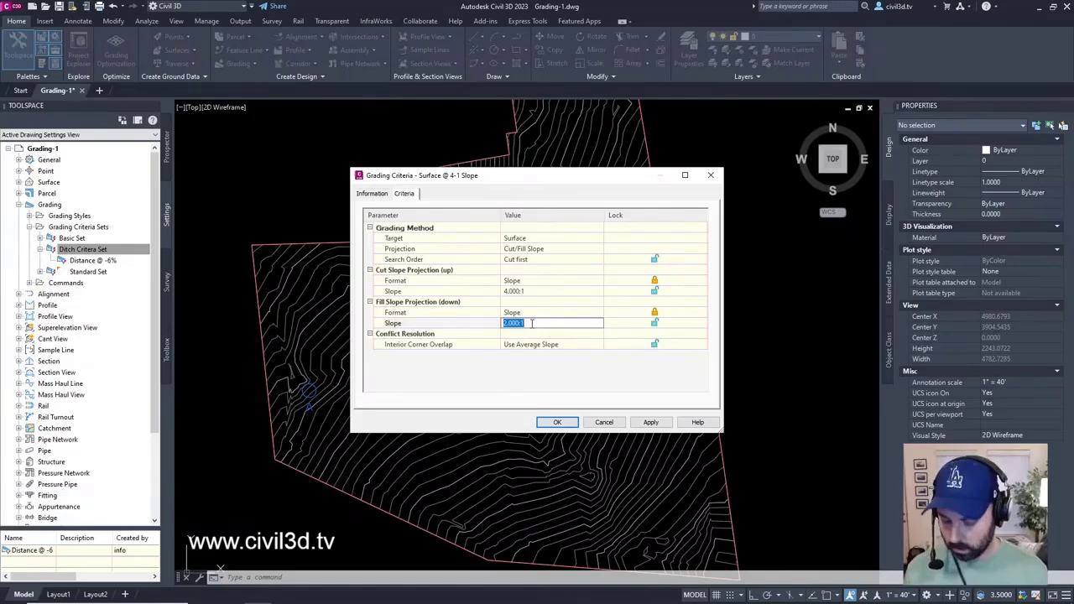
{"action": "type", "text": "4"}
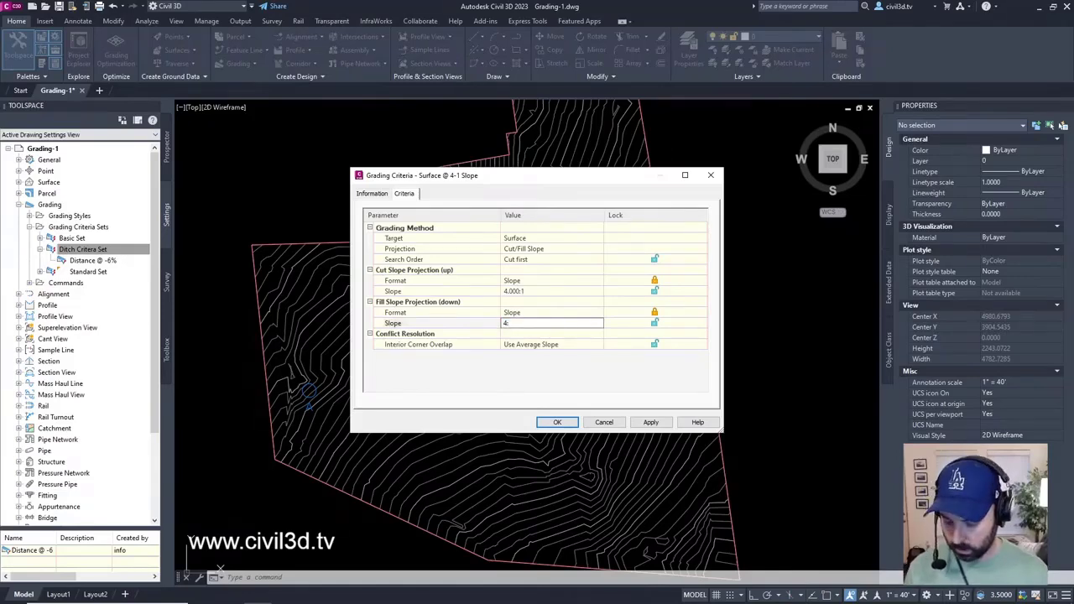
{"action": "key", "text": "Return"}
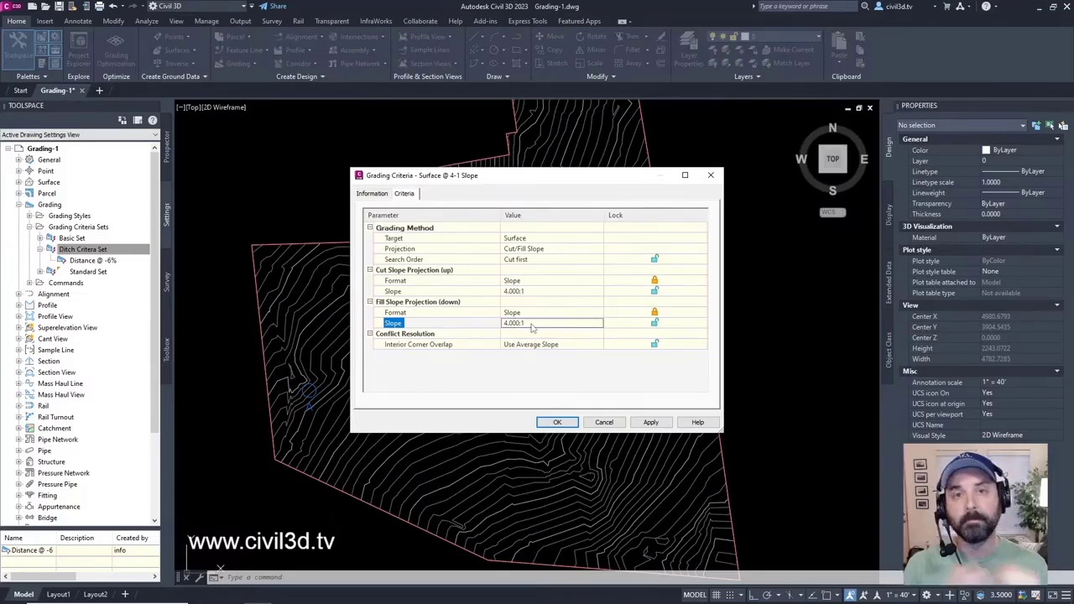
{"action": "left_click", "coordinate": [557, 422]}
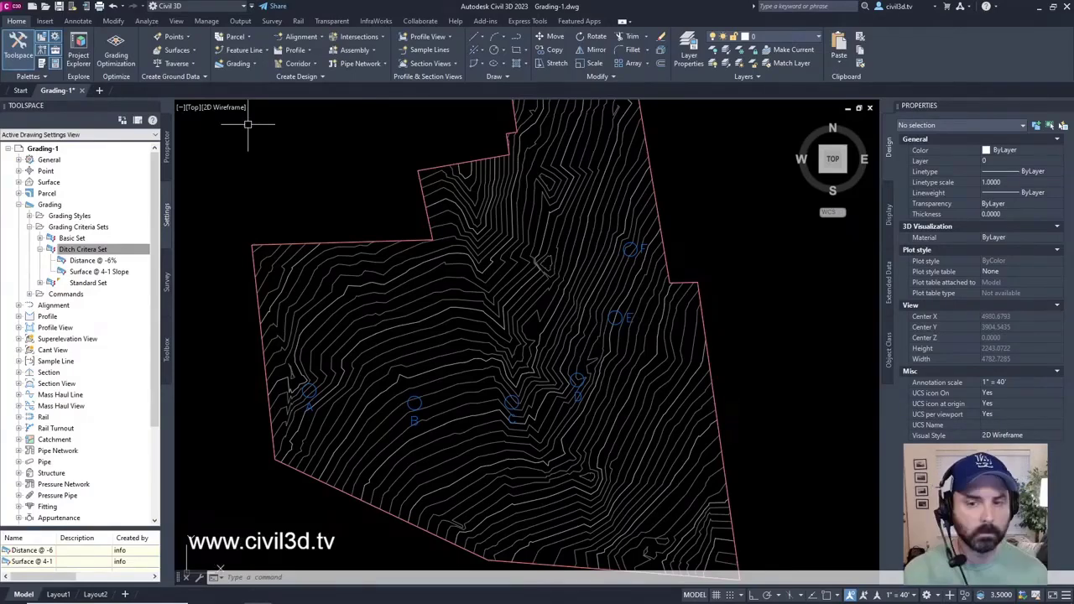
Start a new grading criteria within the Ditch Critera Set and name it "Relative Elevation @ 3-1 Slope".
{"action": "left_click", "coordinate": [122, 247]}
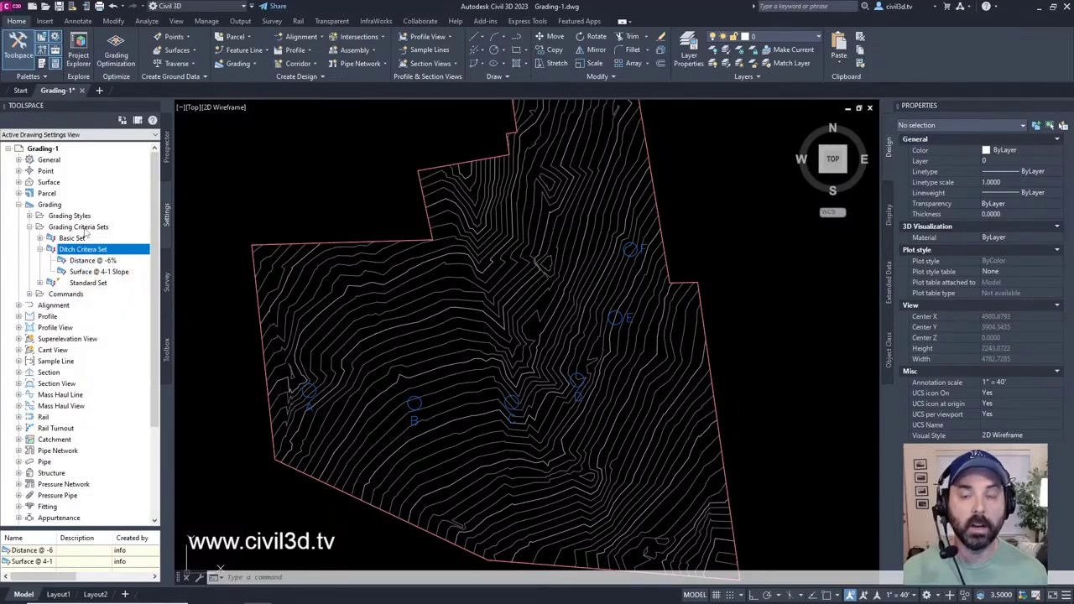
{"action": "right_click", "coordinate": [101, 249]}
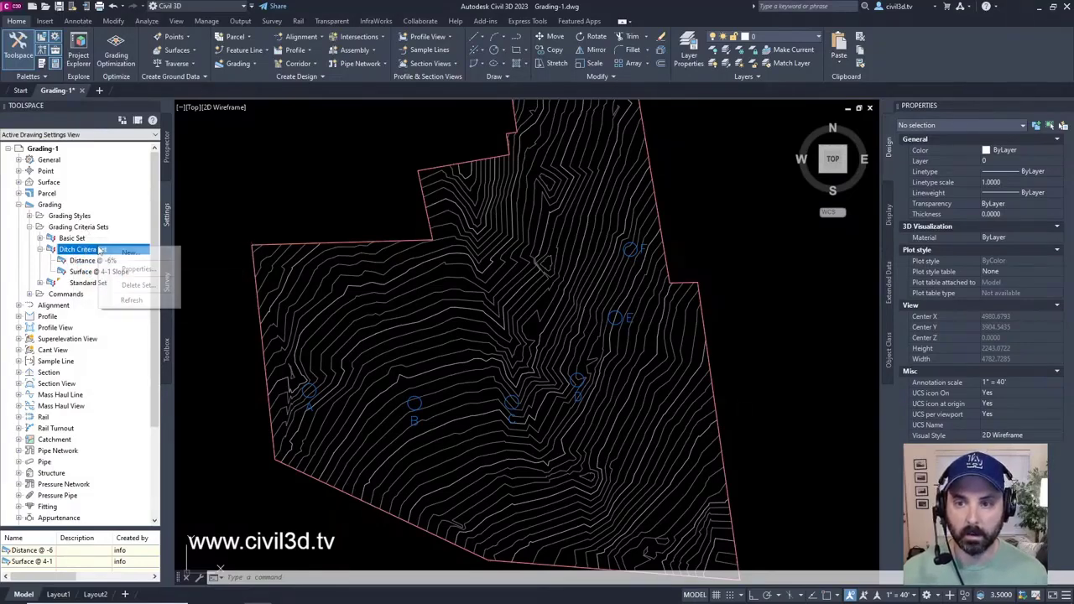
{"action": "left_click", "coordinate": [133, 253]}
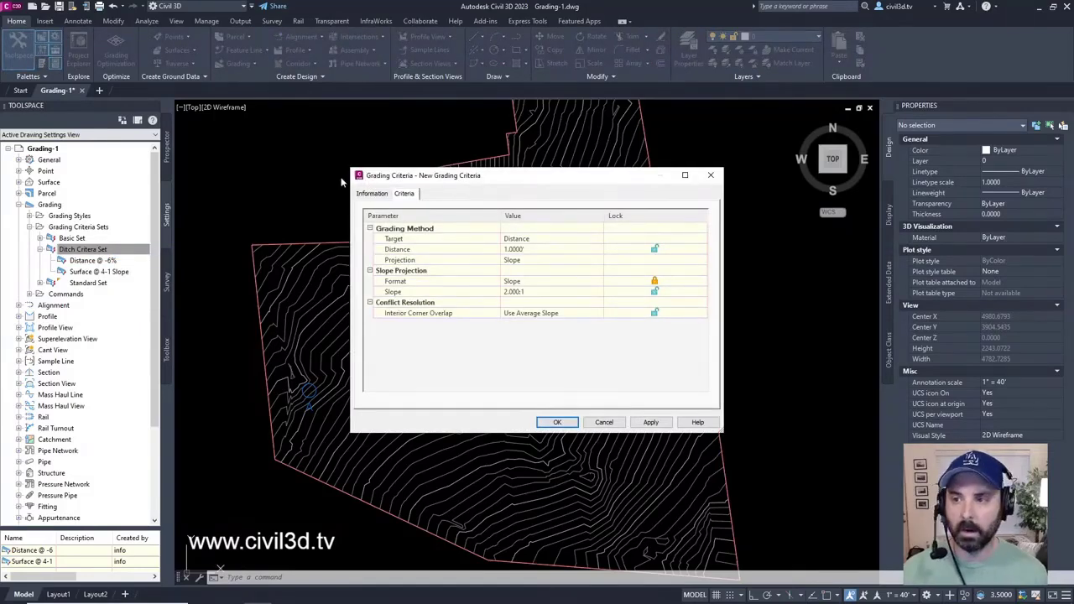
{"action": "left_click", "coordinate": [372, 194]}
{"action": "left_click_drag", "start_coordinate": [422, 220], "coordinate": [221, 219]}
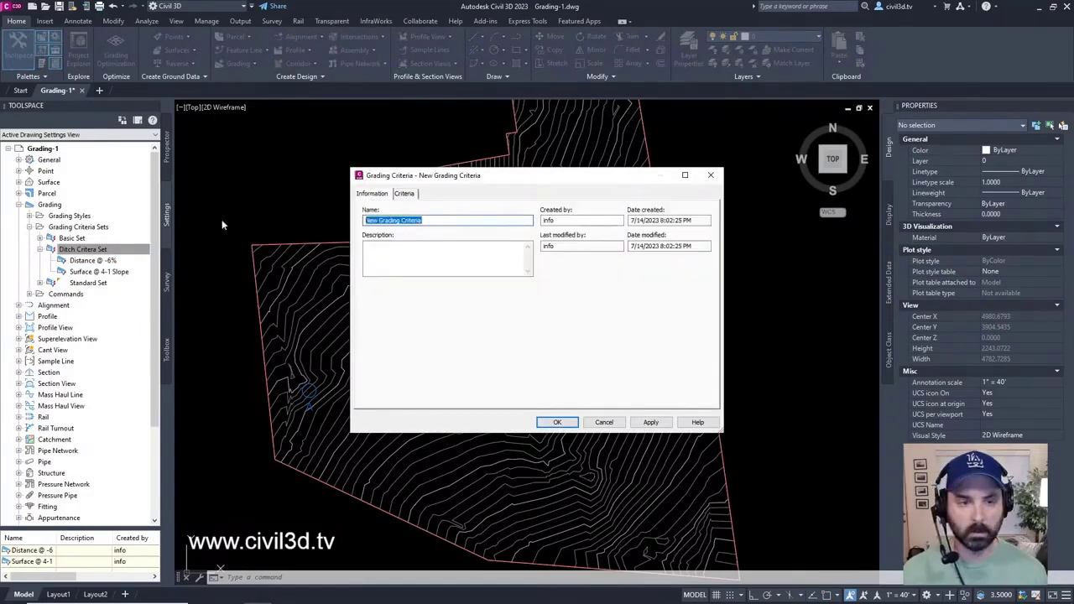
{"action": "type", "text": "R"}
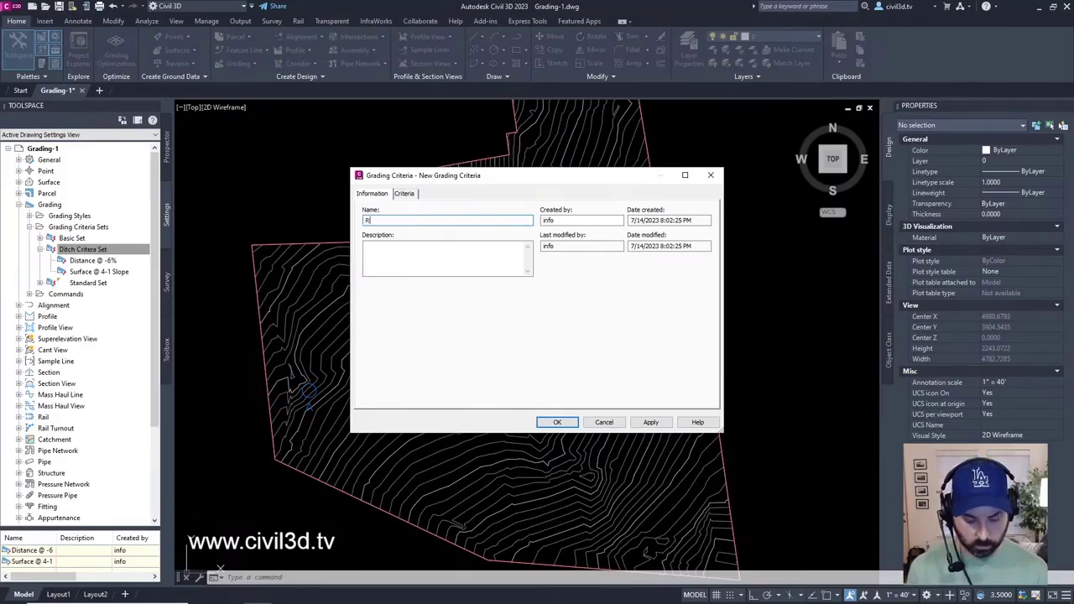
{"action": "type", "text": "ela"}
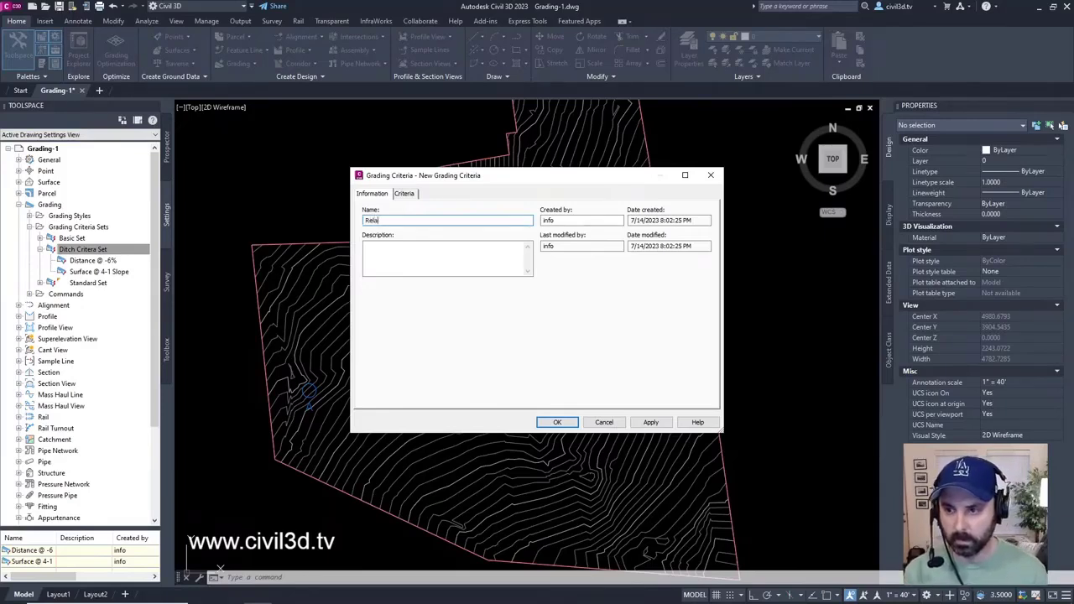
{"action": "type", "text": "tive "}
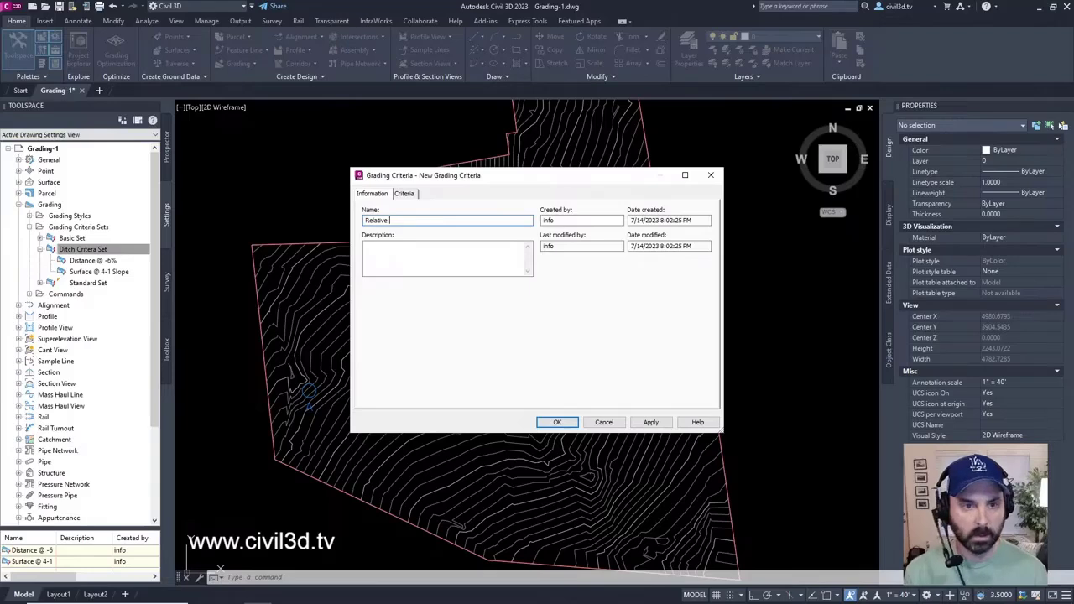
{"action": "type", "text": "Elevation "}
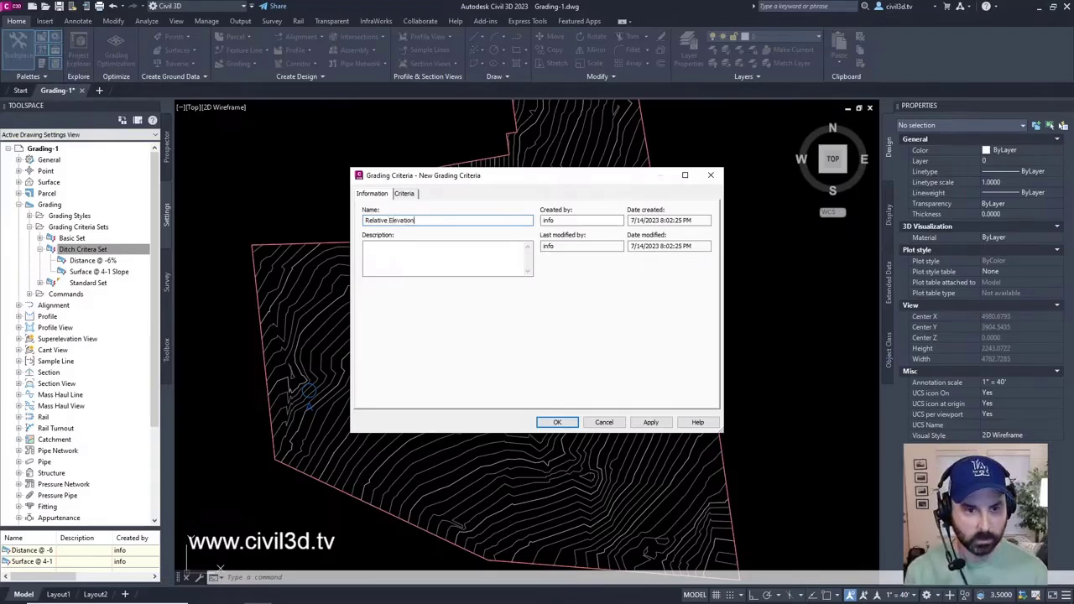
{"action": "type", "text": "@ "}
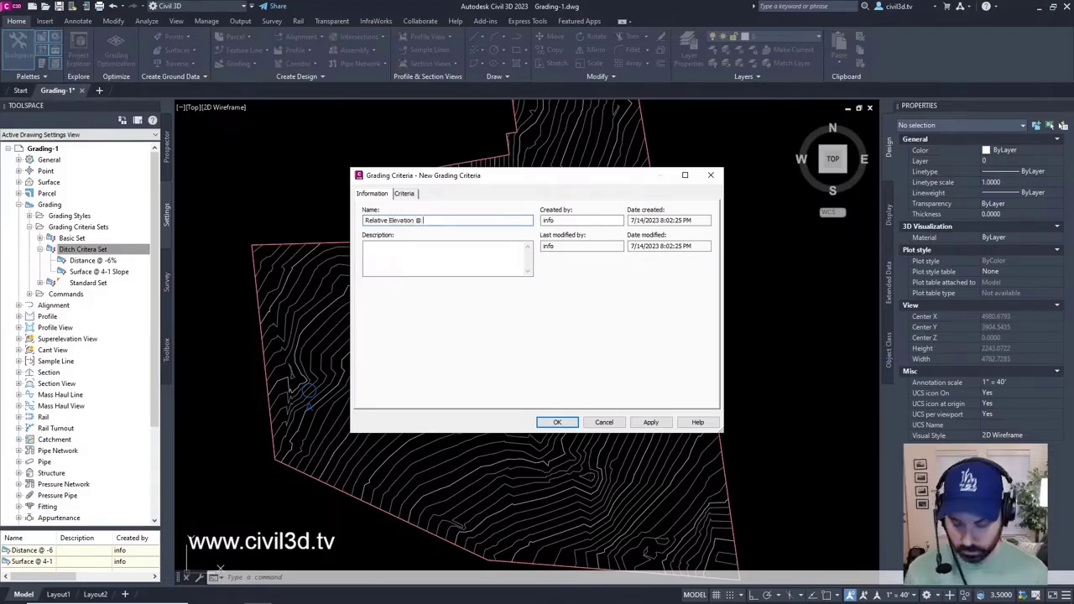
{"action": "type", "text": "3-1"}
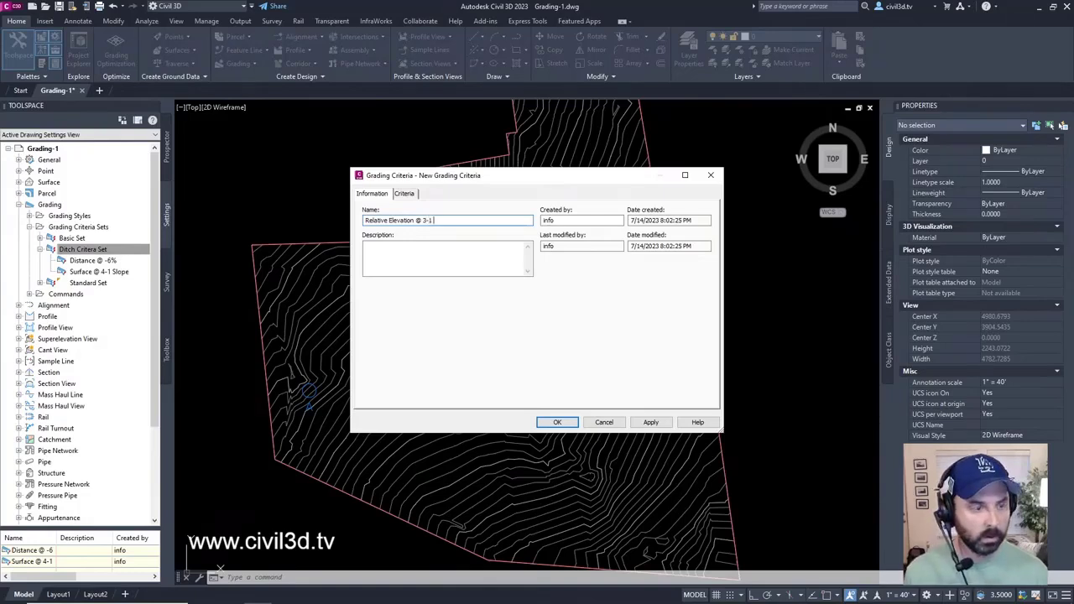
{"action": "type", "text": " Slope"}
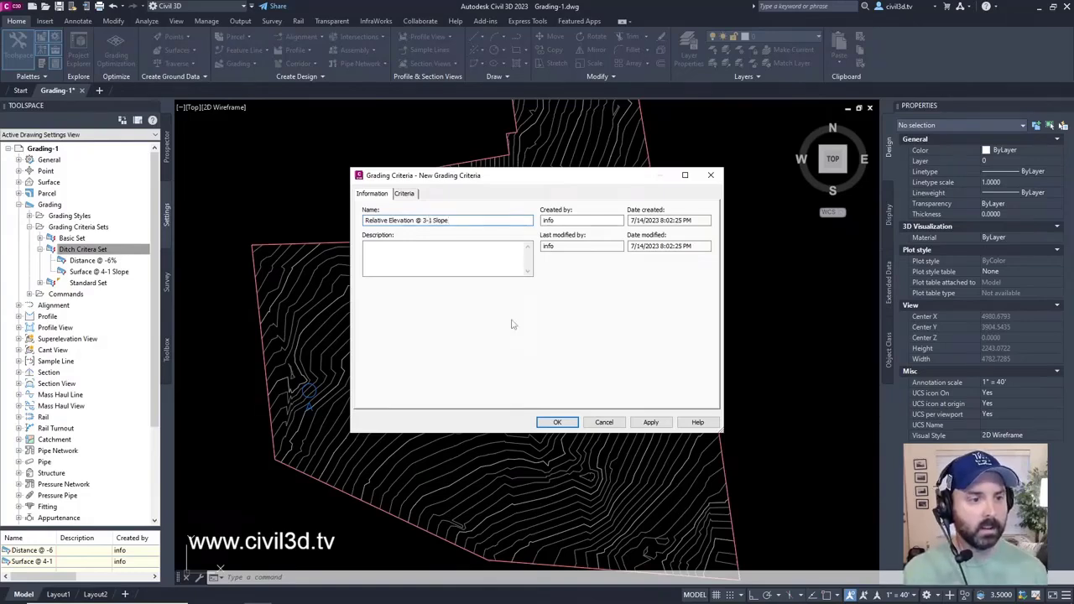
Set the grading method target to Relative Elevation with a relative elevation of -3 feet.
{"action": "left_click", "coordinate": [407, 195]}
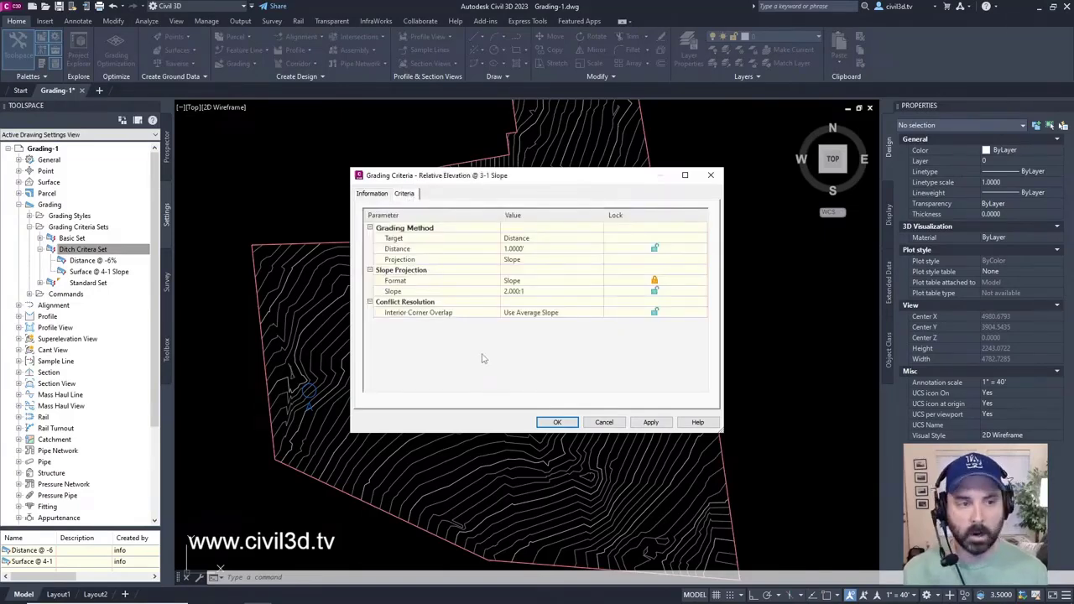
{"action": "left_click", "coordinate": [541, 239]}
{"action": "left_click", "coordinate": [541, 239]}
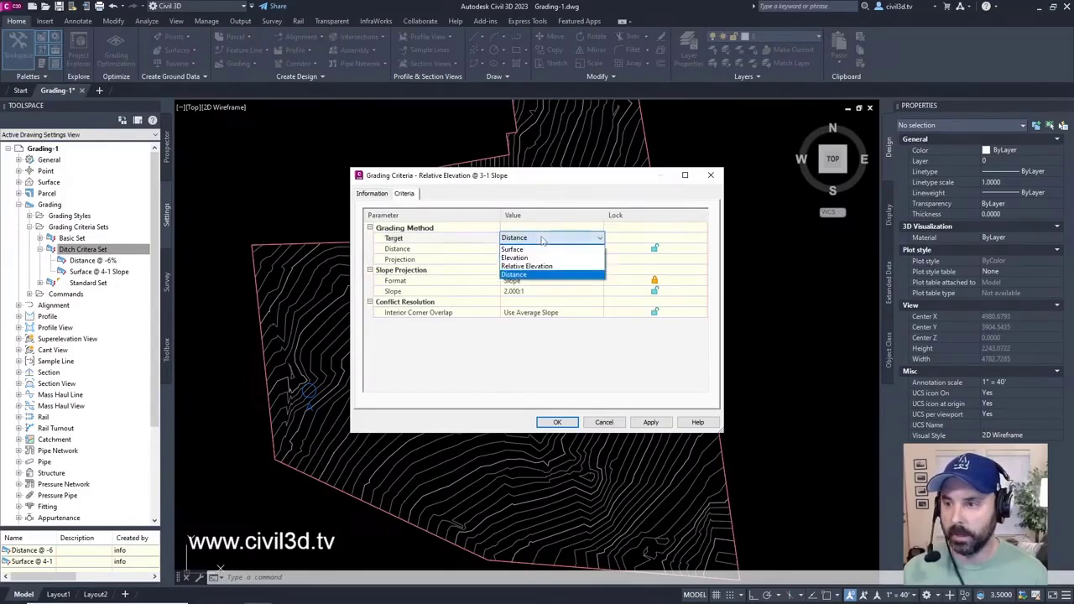
{"action": "left_click", "coordinate": [544, 267]}
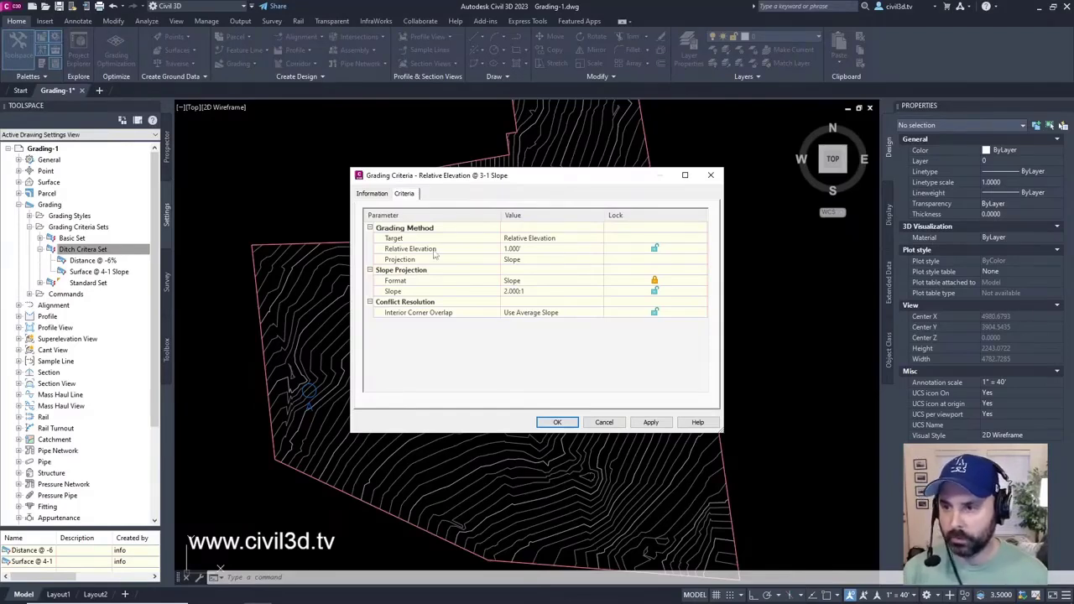
{"action": "left_click", "coordinate": [526, 249]}
{"action": "type", "text": "-3"}
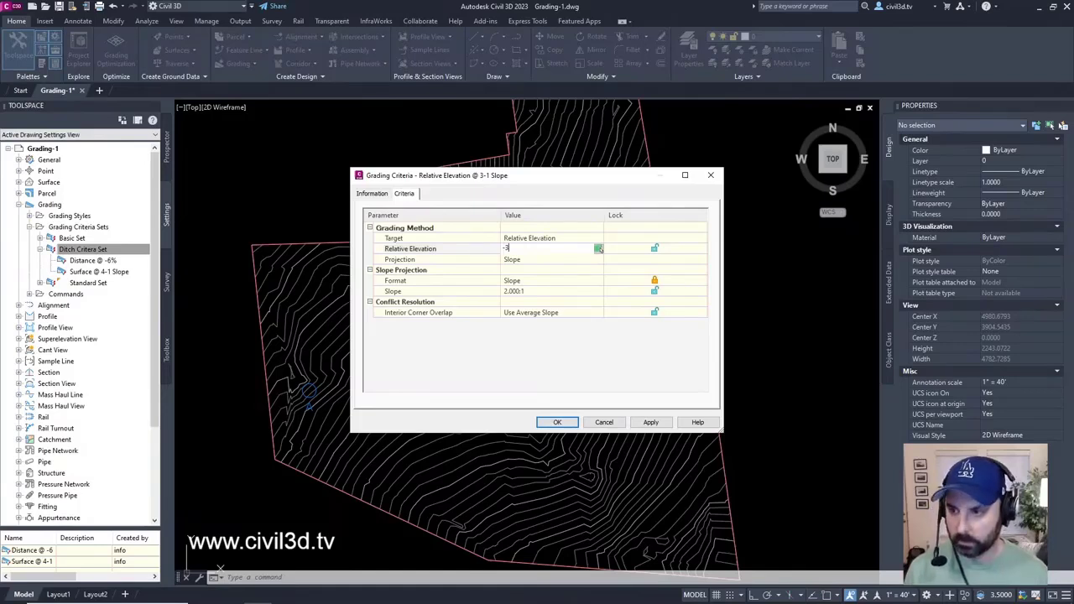
{"action": "key", "text": "Return"}
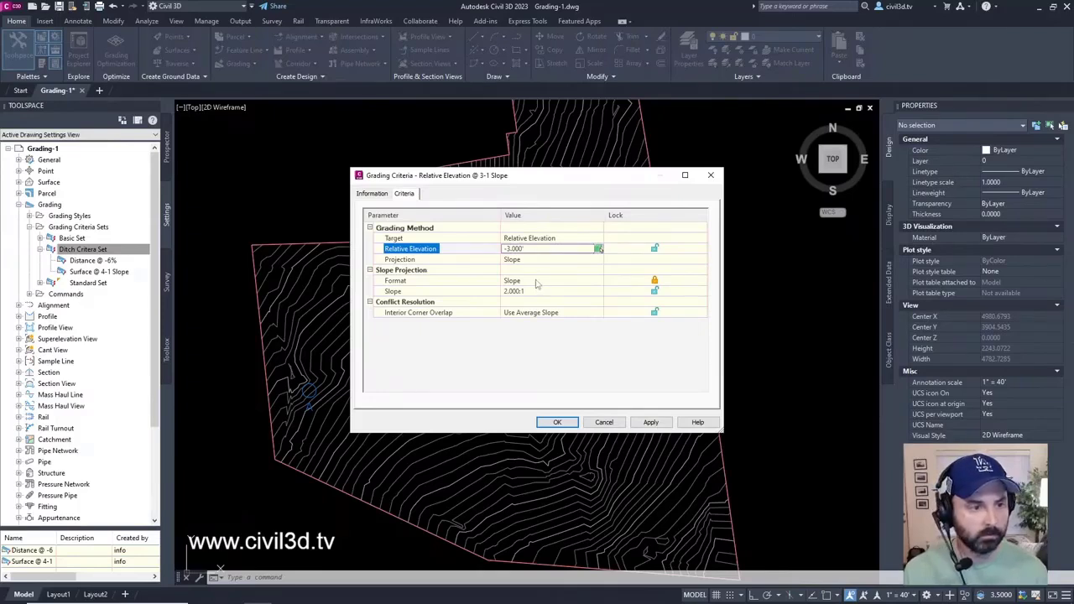
Set the slope projection of the Relative Elevation @ 3-1 Slope criteria to 3:1 and save the criteria.
{"action": "left_click", "coordinate": [531, 291]}
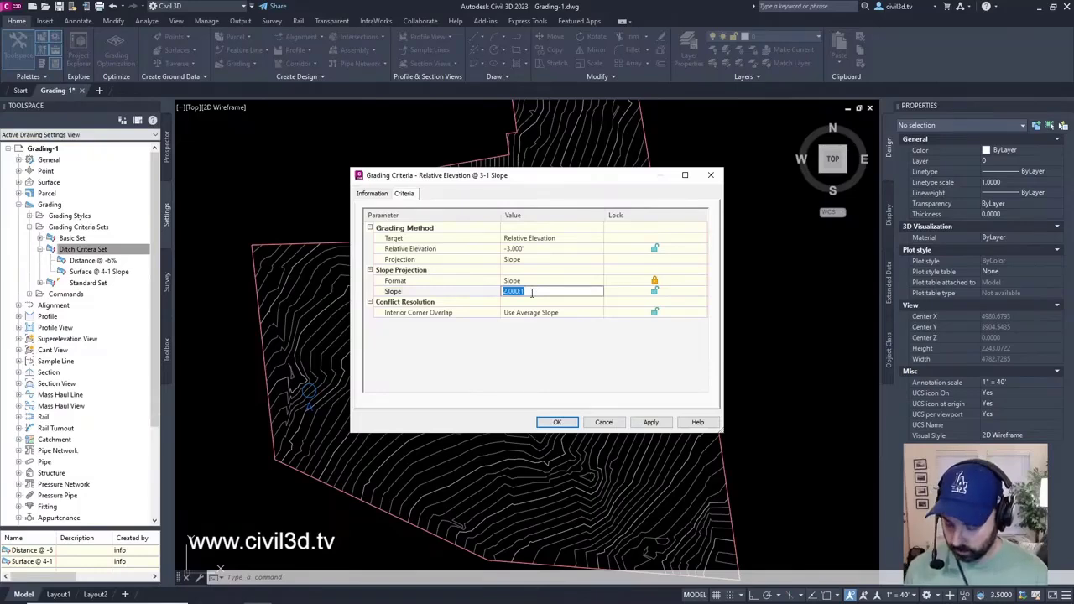
{"action": "type", "text": "3"}
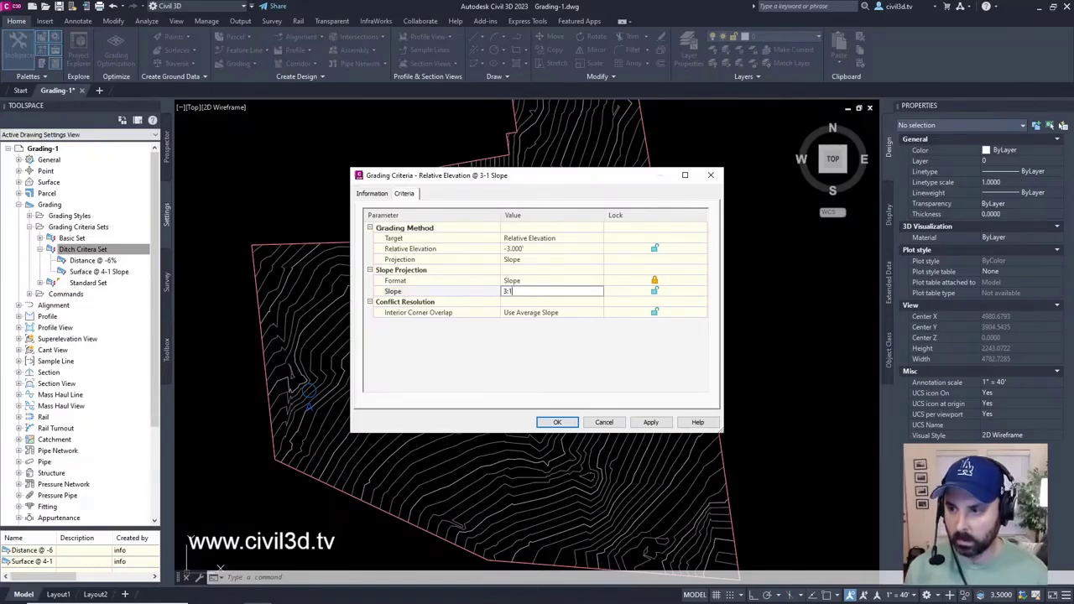
{"action": "key", "text": "Return"}
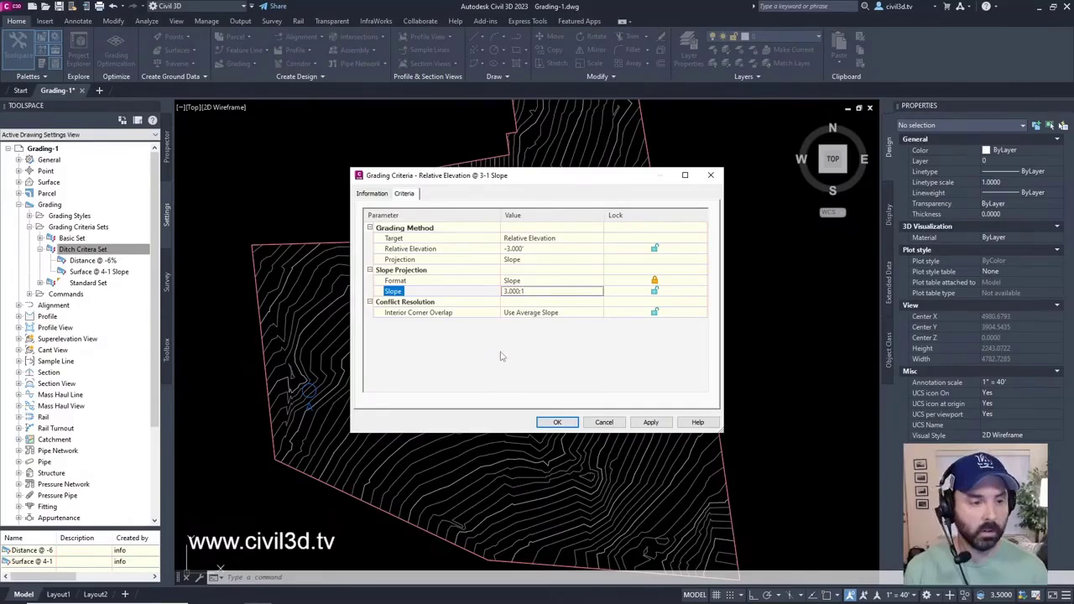
{"action": "left_click", "coordinate": [557, 422]}
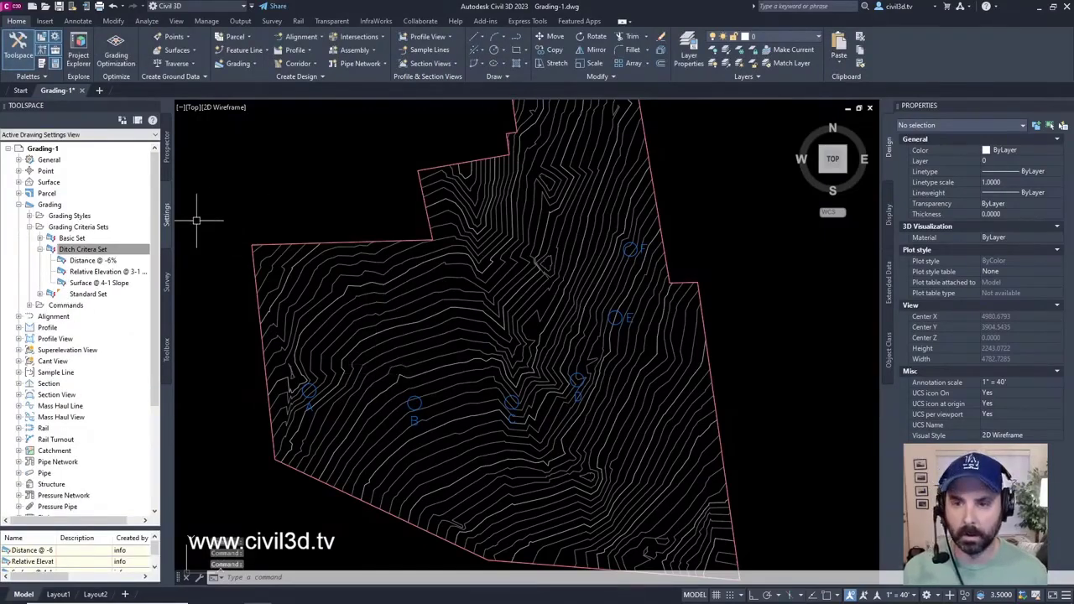
{"action": "left_click", "coordinate": [150, 245]}
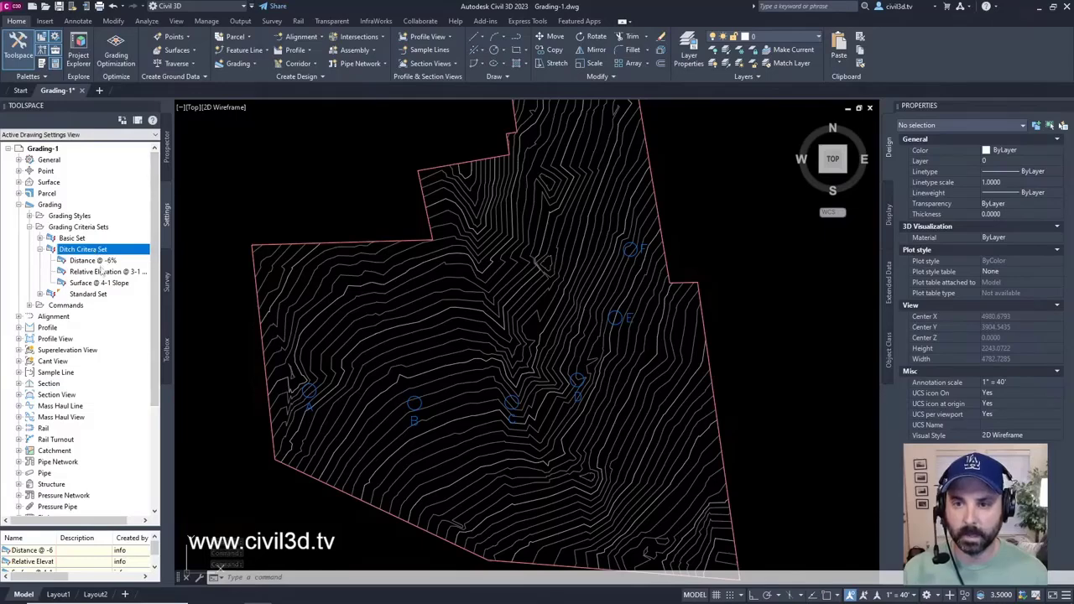
{"action": "left_click", "coordinate": [39, 249]}
{"action": "left_click", "coordinate": [40, 249]}
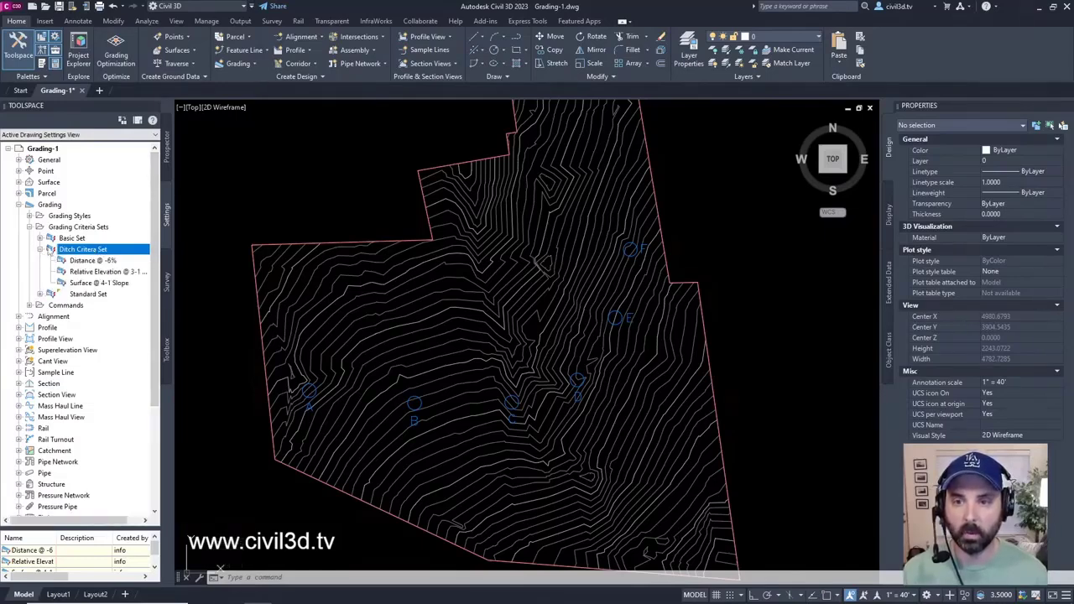